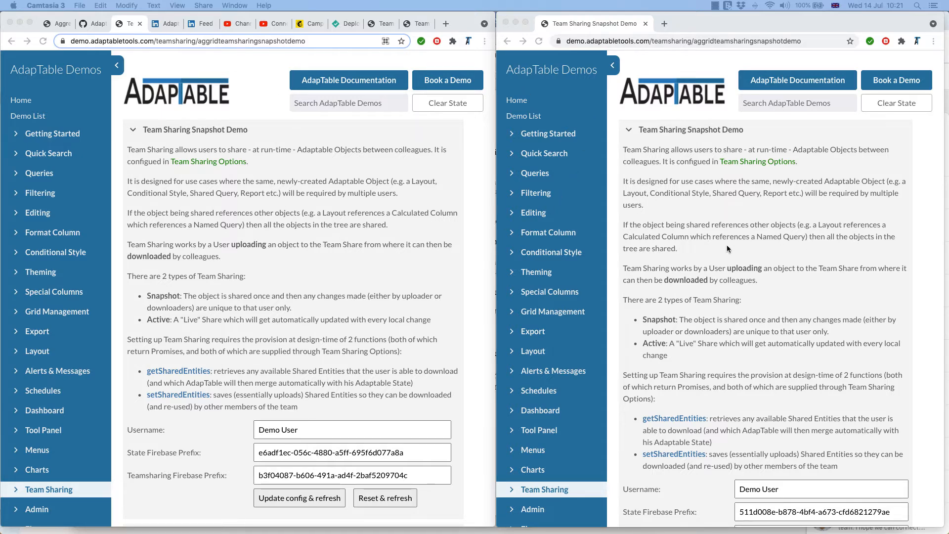
# Collapse the navigation sidebar in both Team Sharing demo windows
pyautogui.click(612, 68)
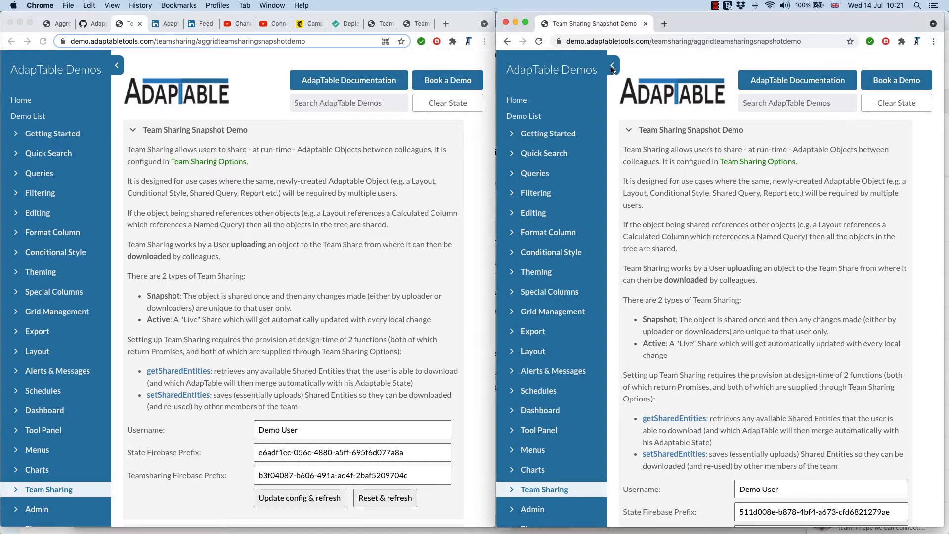
pyautogui.click(612, 66)
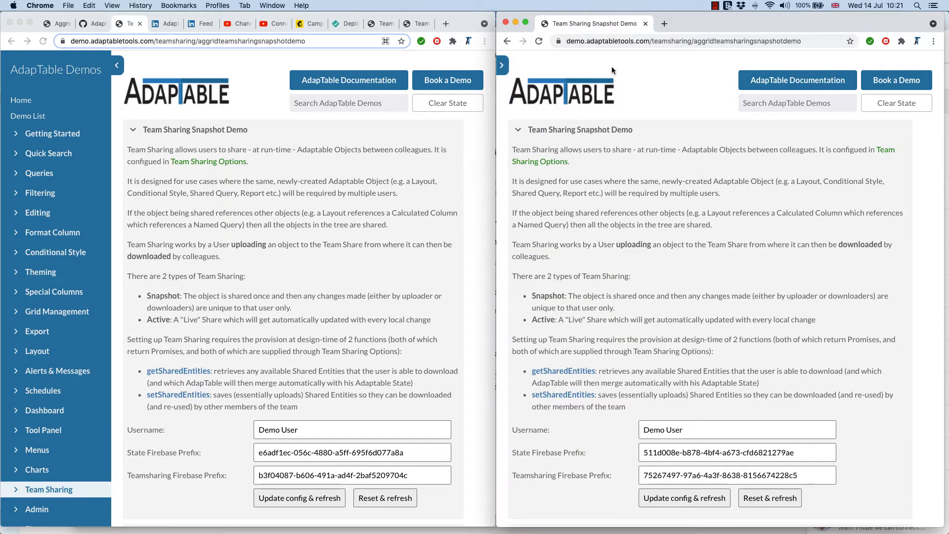
pyautogui.click(117, 67)
pyautogui.click(117, 66)
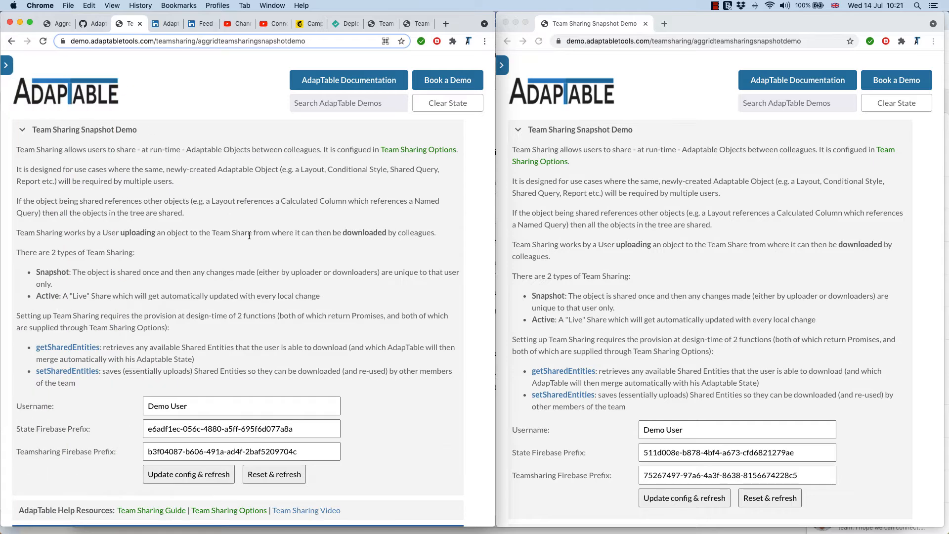
# Replace the username in the first demo window's configuration with the sharing user's first name
pyautogui.scroll(-5, 249, 235)
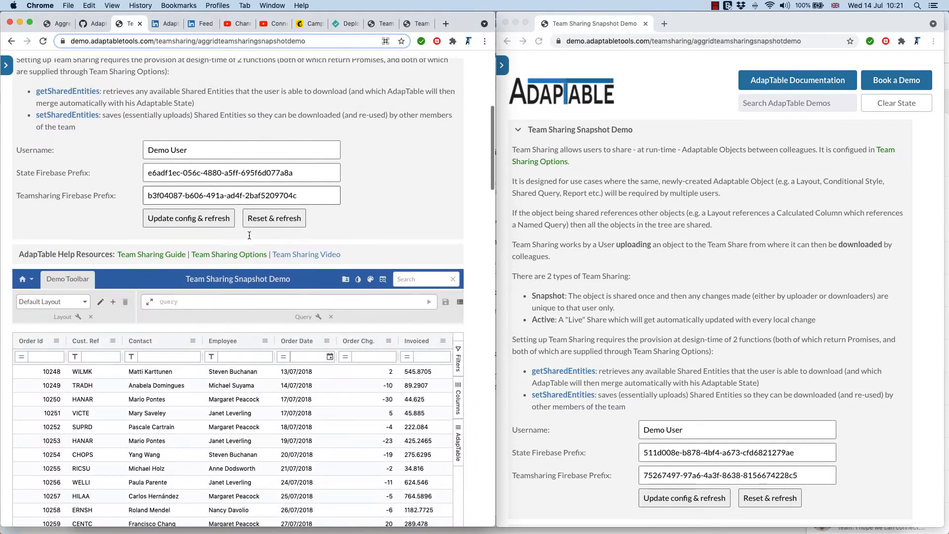
pyautogui.click(191, 144)
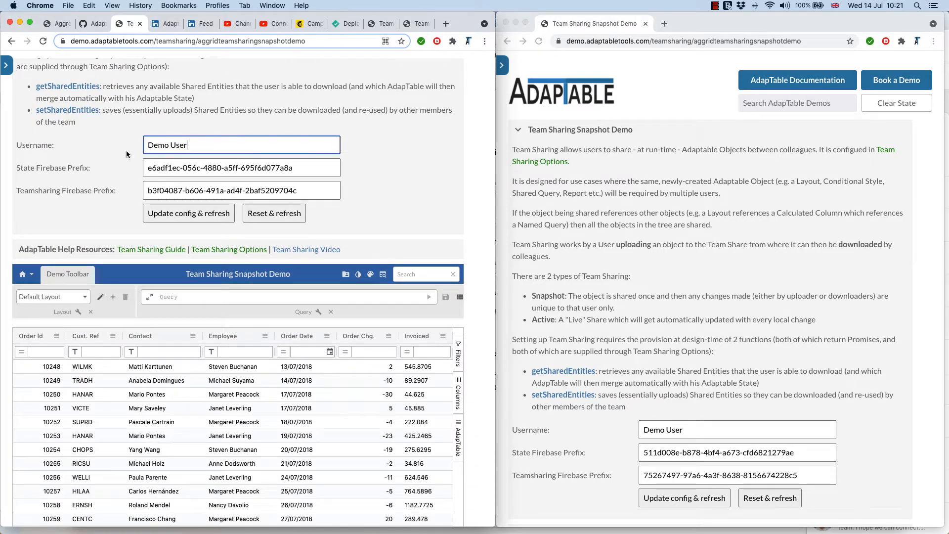
pyautogui.press('super+a')
pyautogui.write('Bob')
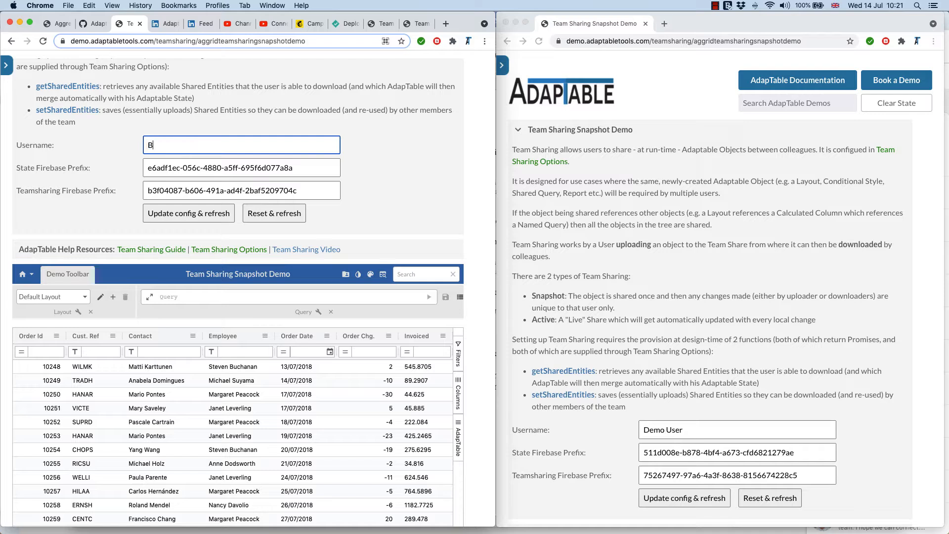
# Copy the first window's Teamsharing Firebase Prefix, then update its config and collapse the demo description
pyautogui.click(304, 188)
pyautogui.press('super+a')
pyautogui.press('super+c')
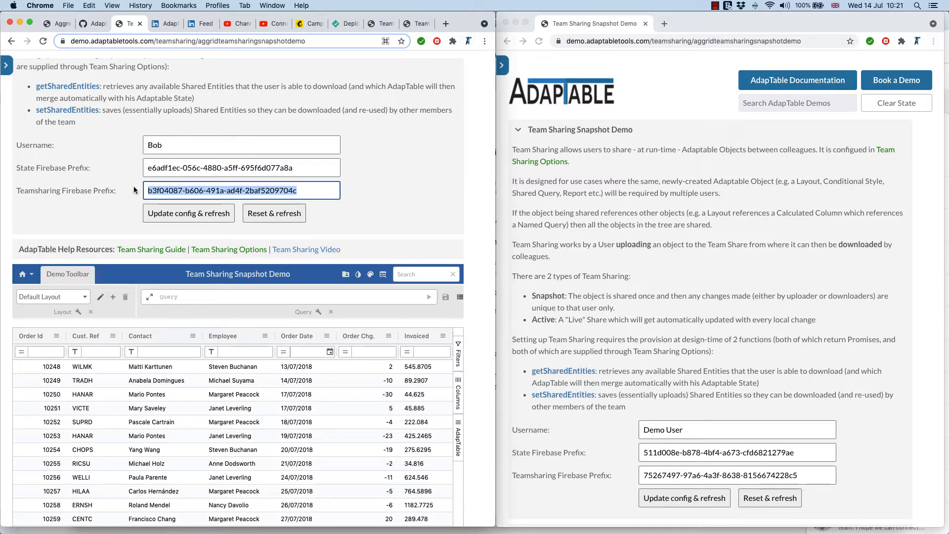
pyautogui.click(173, 215)
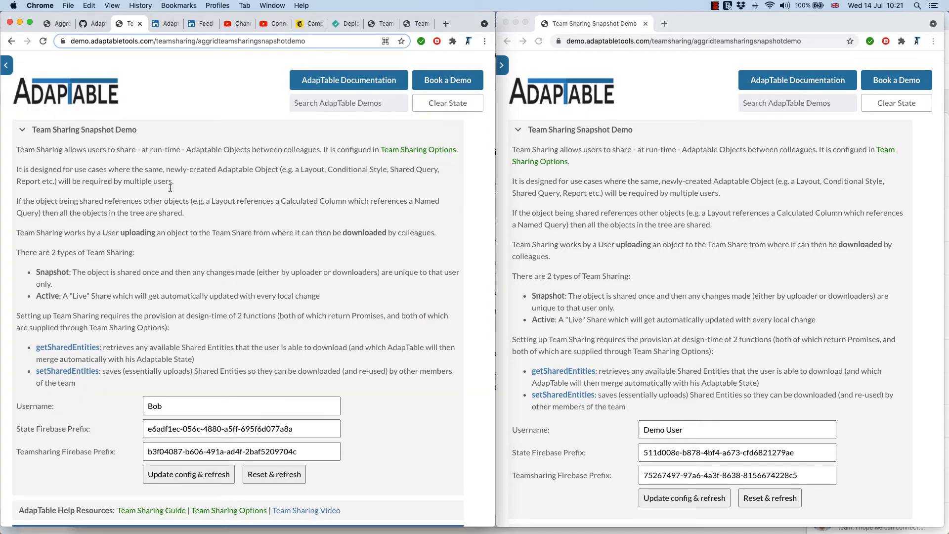
pyautogui.click(37, 132)
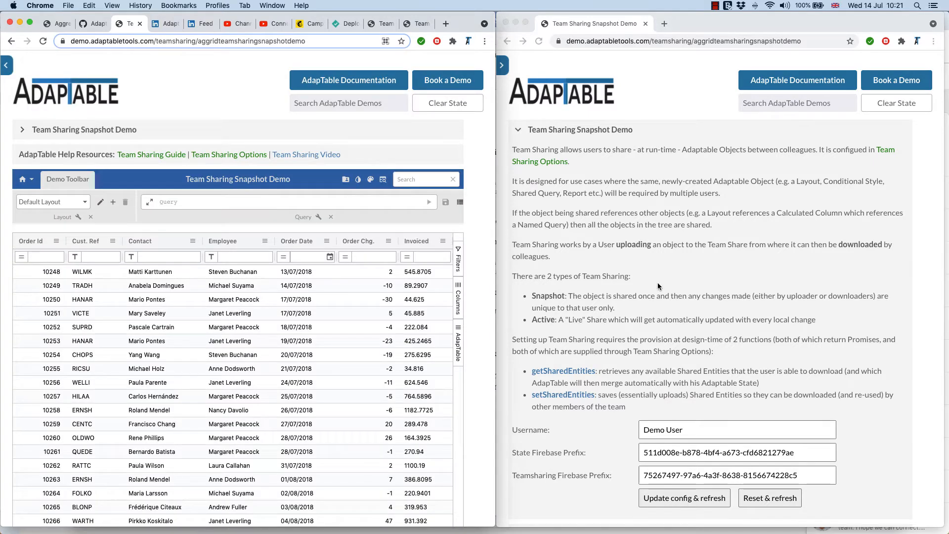
# Replace the username in the second demo window's configuration with the receiving colleague's first name
pyautogui.scroll(-2, 658, 283)
pyautogui.scroll(-3, 657, 285)
pyautogui.click(695, 301)
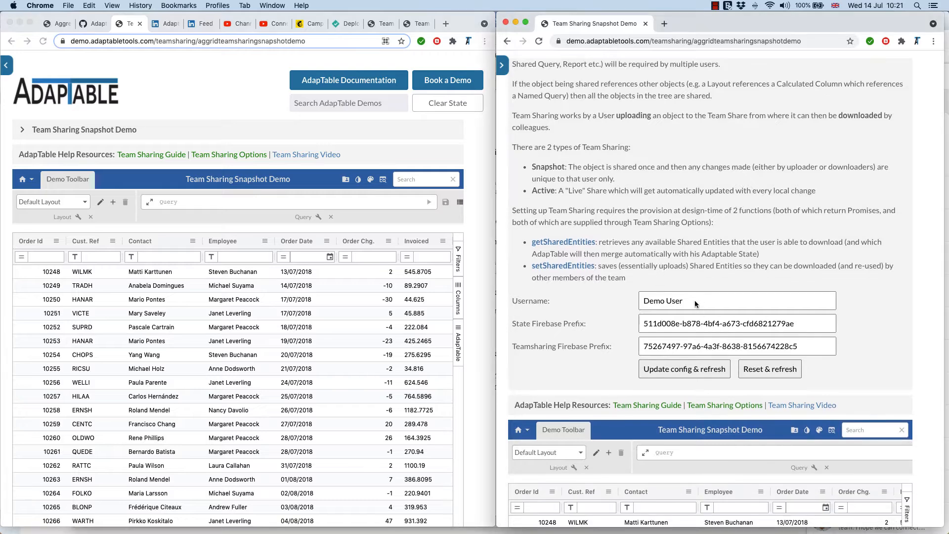
pyautogui.moveTo(695, 300); pyautogui.dragTo(634, 301)
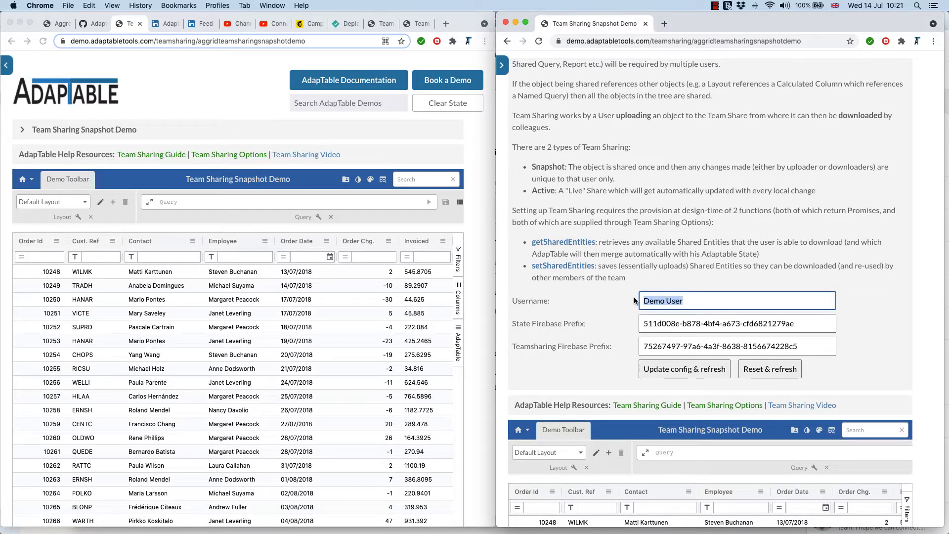
pyautogui.write('Alice')
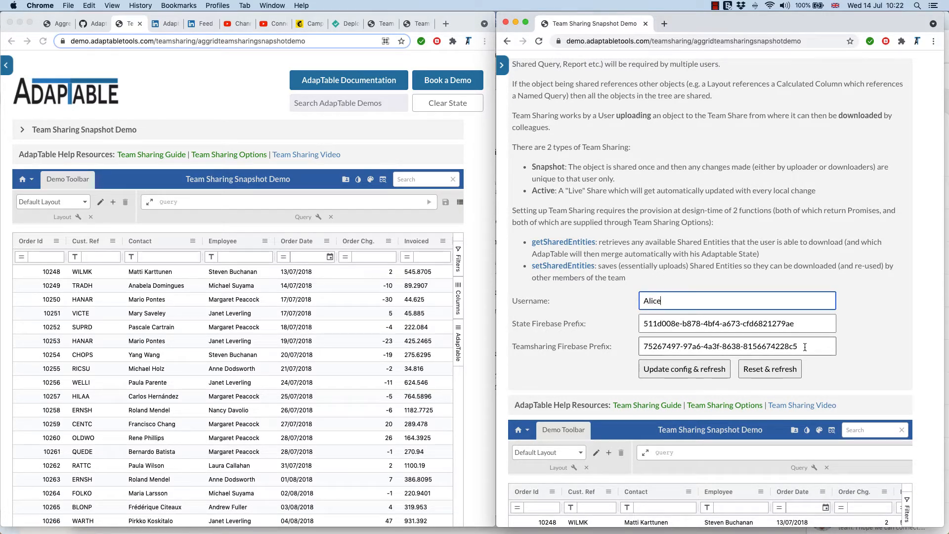
# Replace the second window's Teamsharing Firebase Prefix with the copied one, then update its config and collapse the demo description
pyautogui.moveTo(831, 347); pyautogui.dragTo(627, 351)
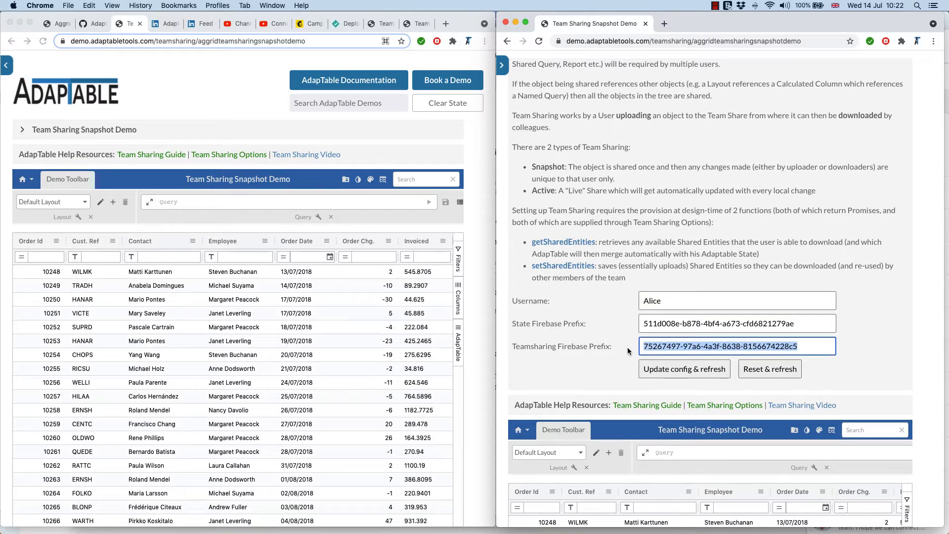
pyautogui.press('BackSpace')
pyautogui.press('super+v')
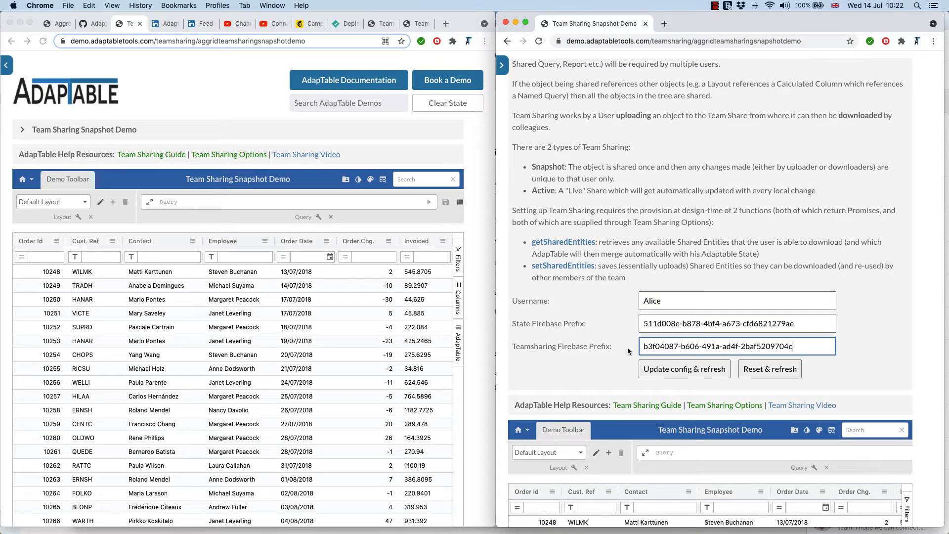
pyautogui.click(697, 371)
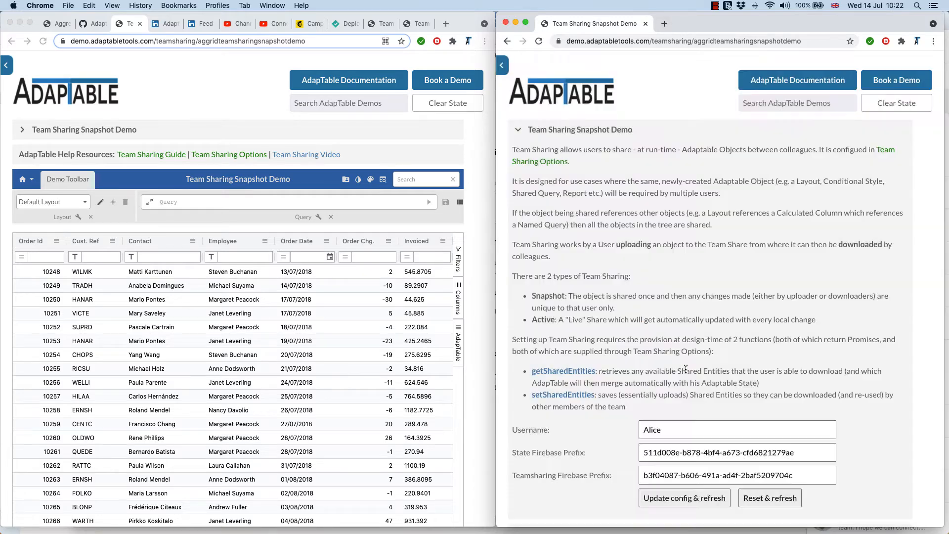
pyautogui.click(517, 131)
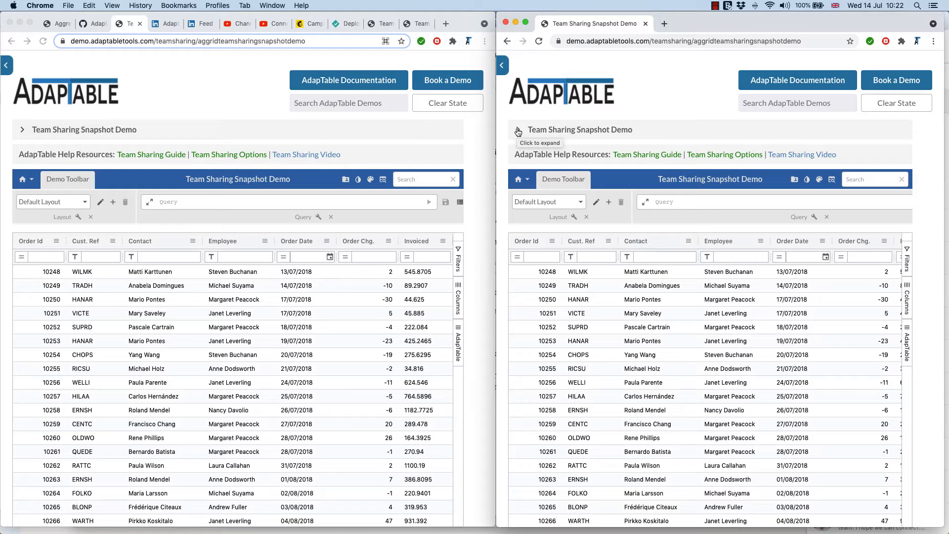
# Create a Format Column for the first window's Employee column with a dark red back colour and a cream fore colour
pyautogui.click(252, 330)
pyautogui.click(266, 241)
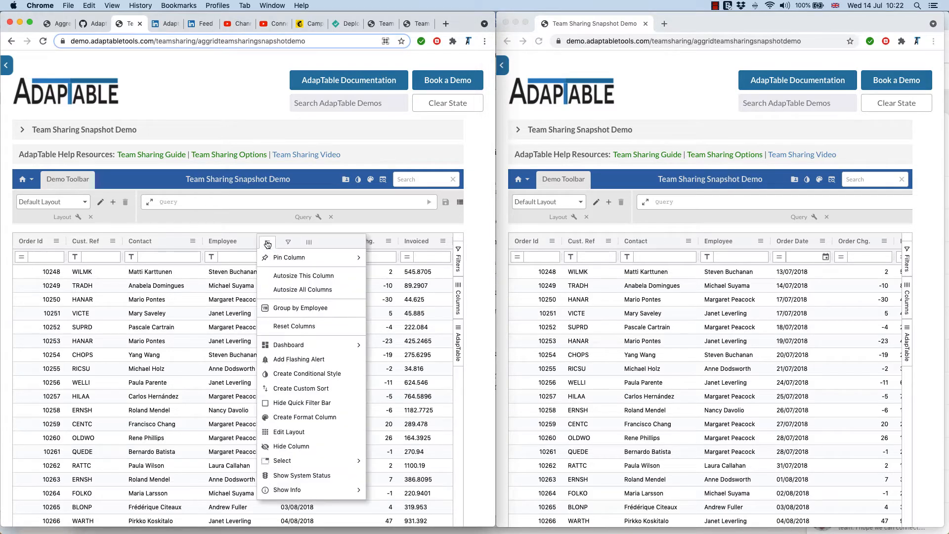
pyautogui.click(282, 417)
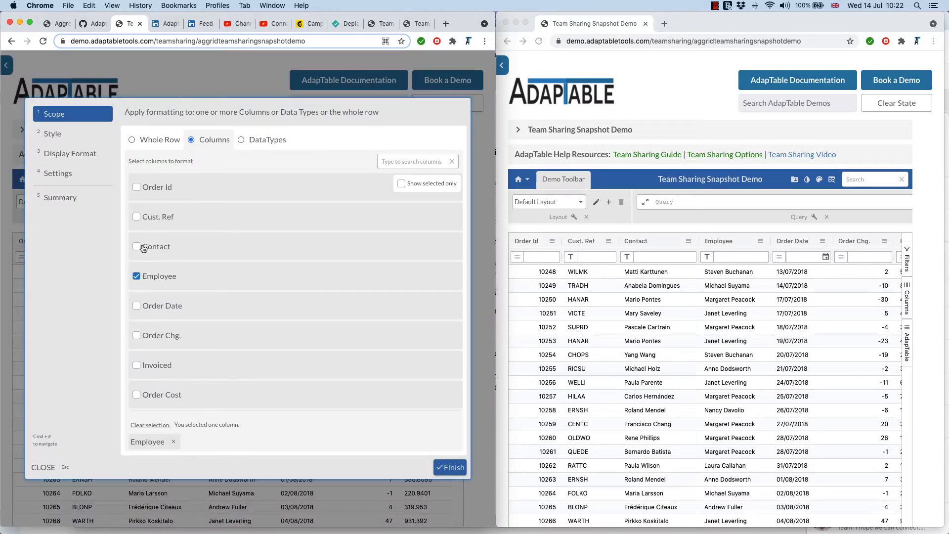
pyautogui.click(68, 138)
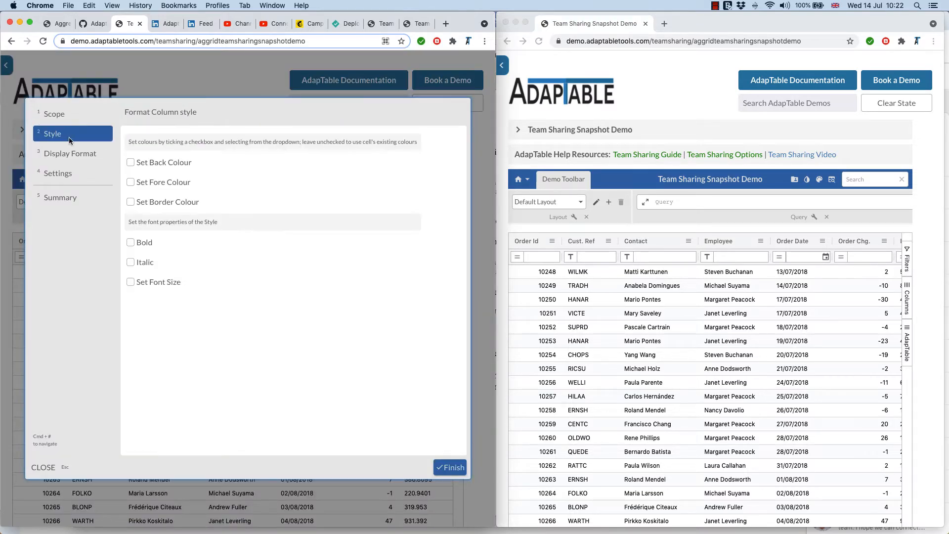
pyautogui.click(130, 166)
pyautogui.click(213, 164)
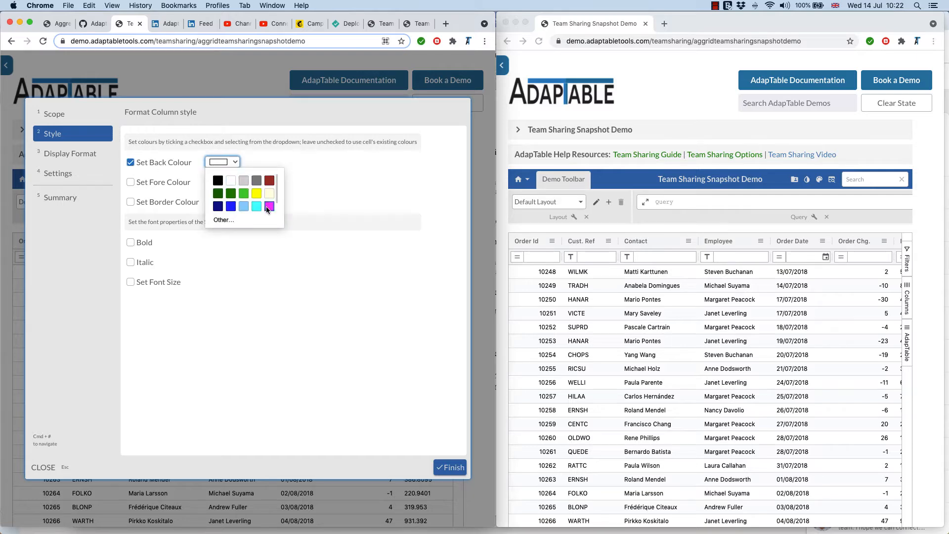
pyautogui.click(269, 180)
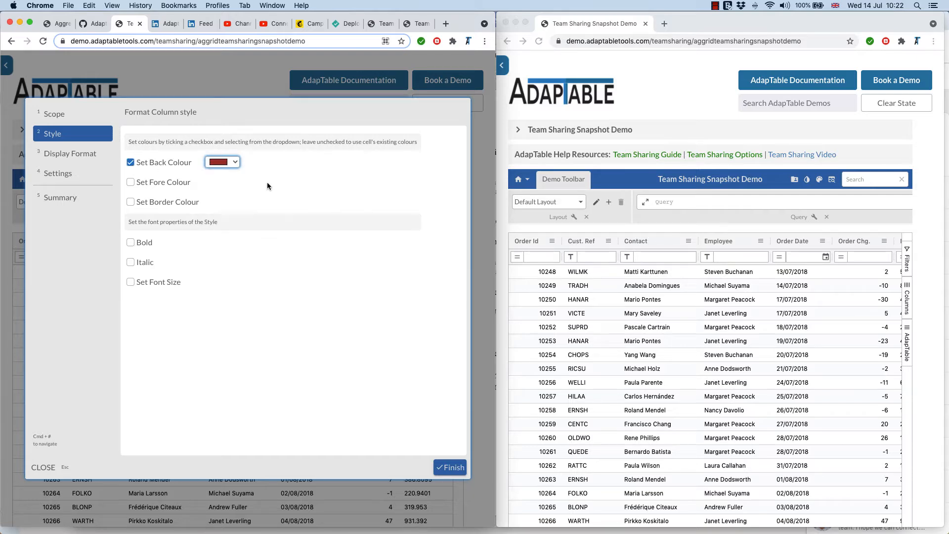
pyautogui.click(184, 181)
pyautogui.click(220, 184)
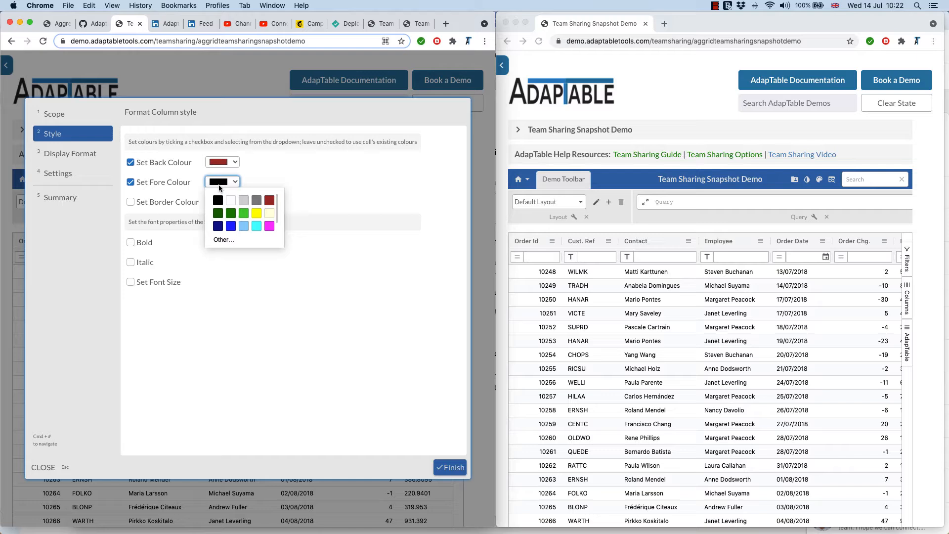
pyautogui.click(266, 217)
# Set the Employee format's case to Upper and its cell alignment to Center, and finish the Format Column
pyautogui.click(93, 155)
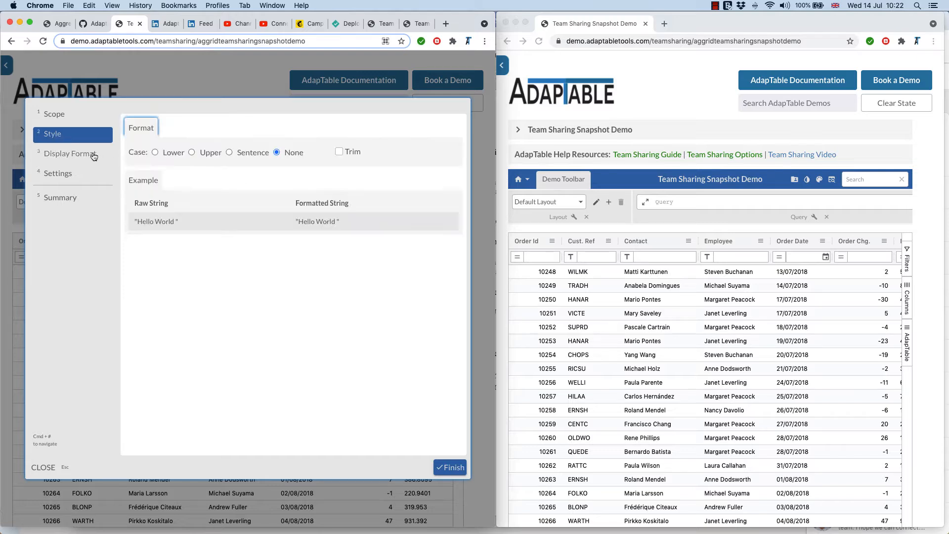
pyautogui.click(191, 152)
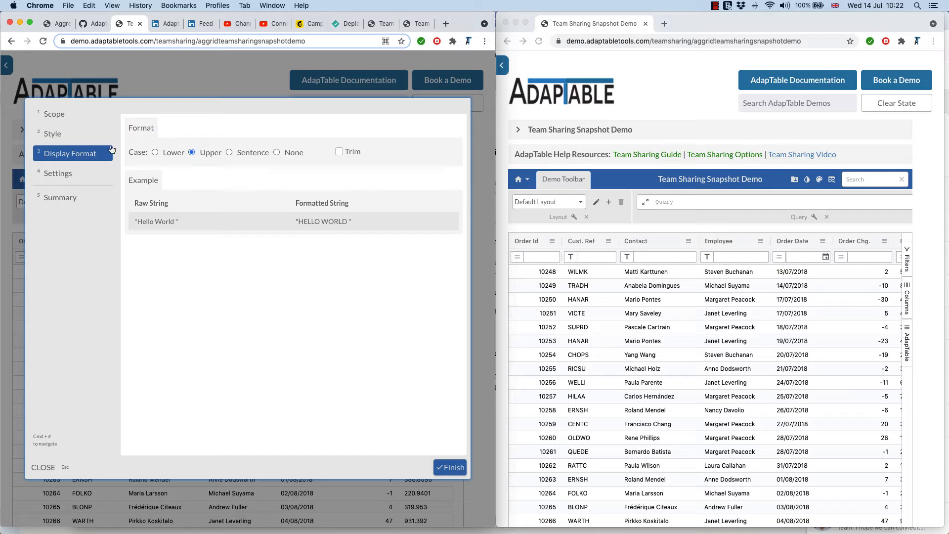
pyautogui.click(74, 173)
pyautogui.click(243, 156)
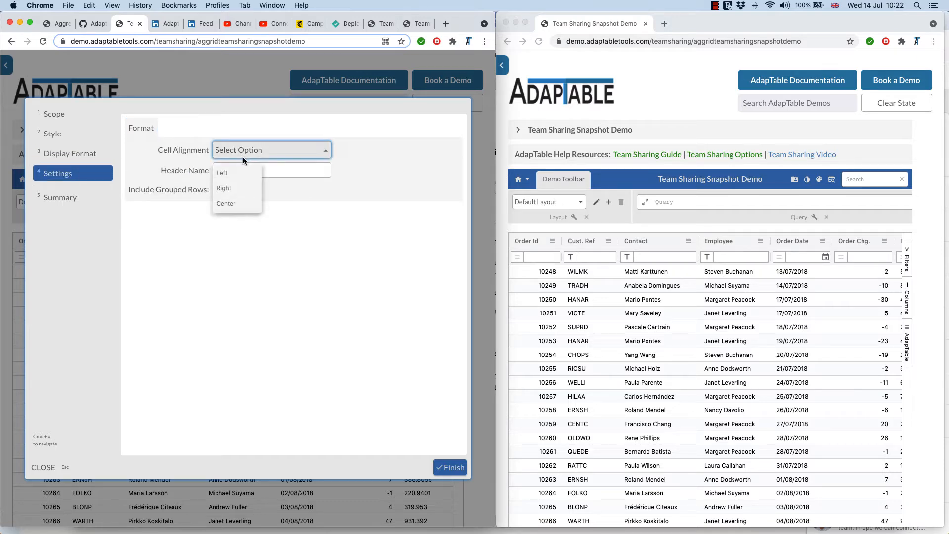
pyautogui.click(232, 201)
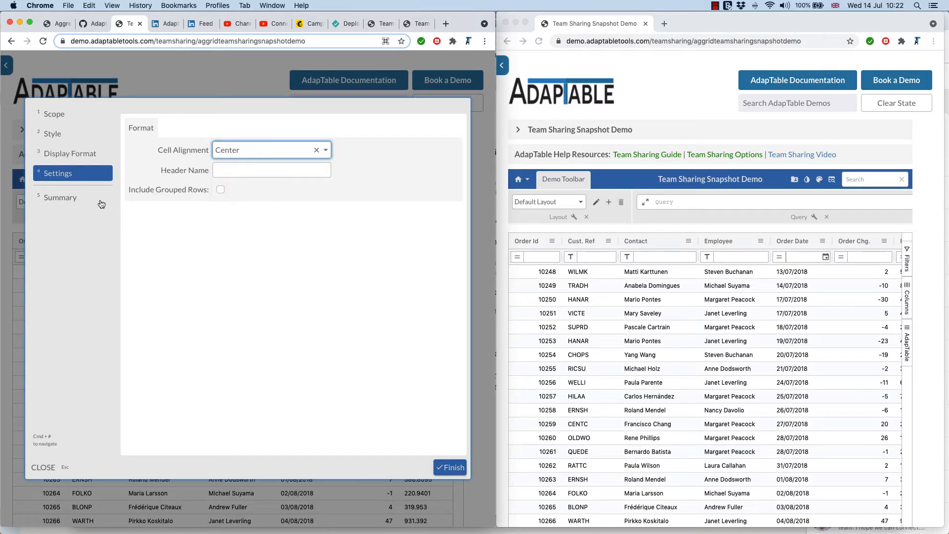
pyautogui.click(70, 201)
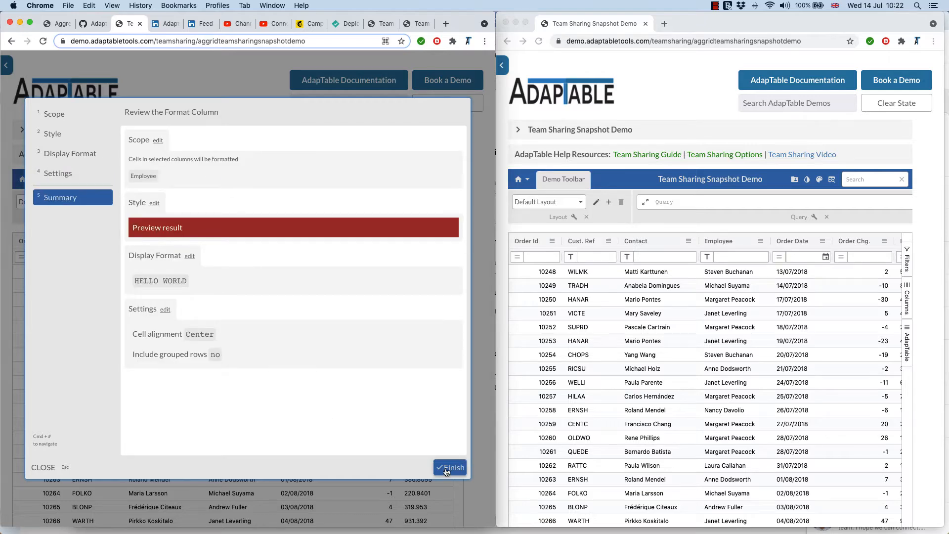
pyautogui.click(448, 467)
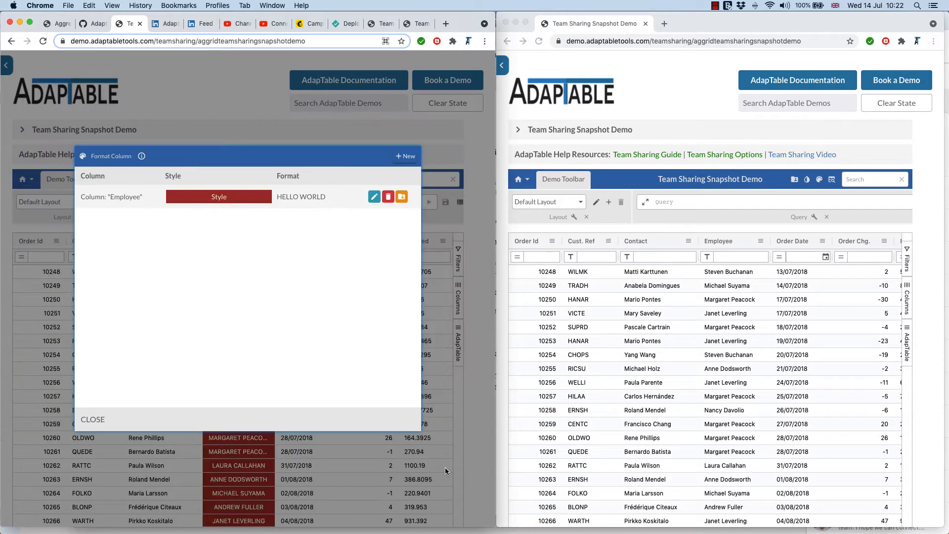
# Share the Employee Format Column with the team as a Snapshot described as "Employee FC"
pyautogui.click(402, 198)
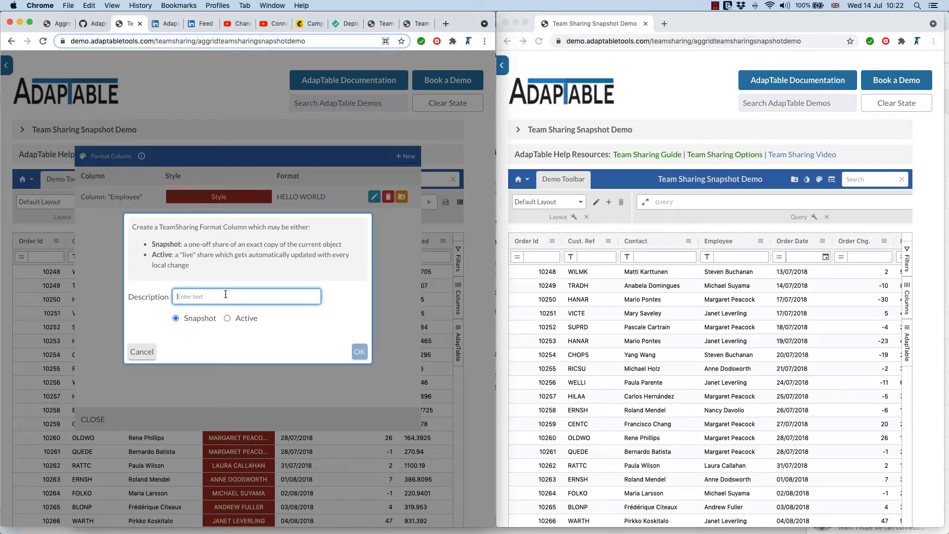
pyautogui.write('Employee FC')
pyautogui.click(360, 352)
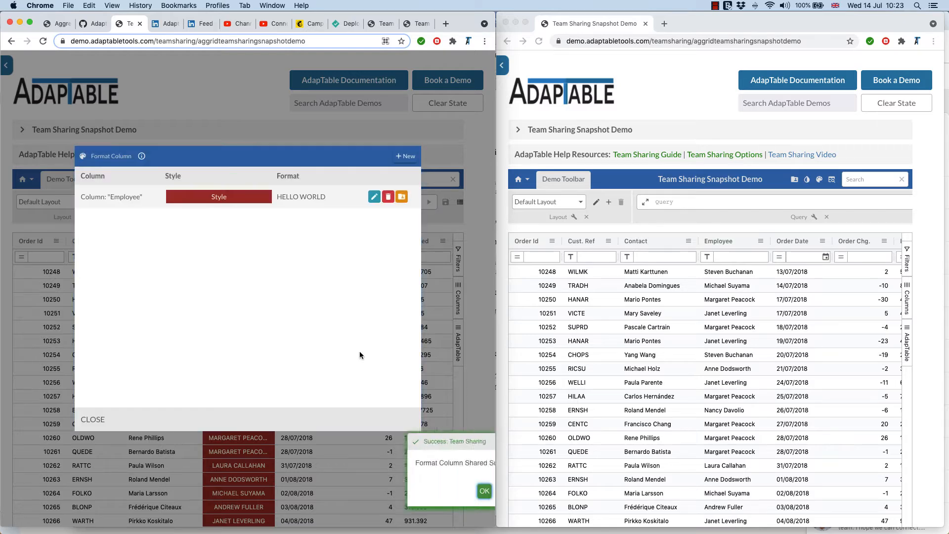
pyautogui.click(409, 491)
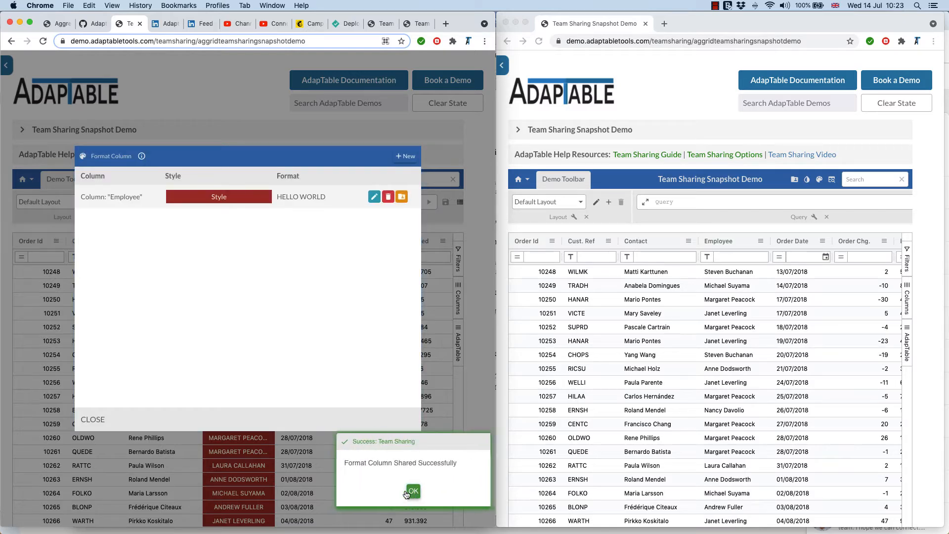
pyautogui.click(93, 420)
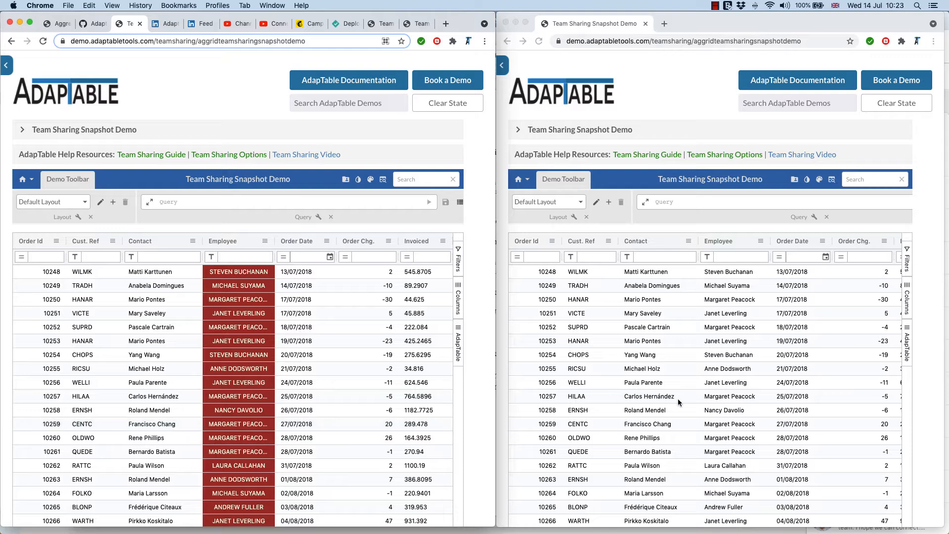
# Import the shared "Employee FC" Format Column from Team Sharing into the second demo window
pyautogui.click(942, 269)
pyautogui.click(793, 179)
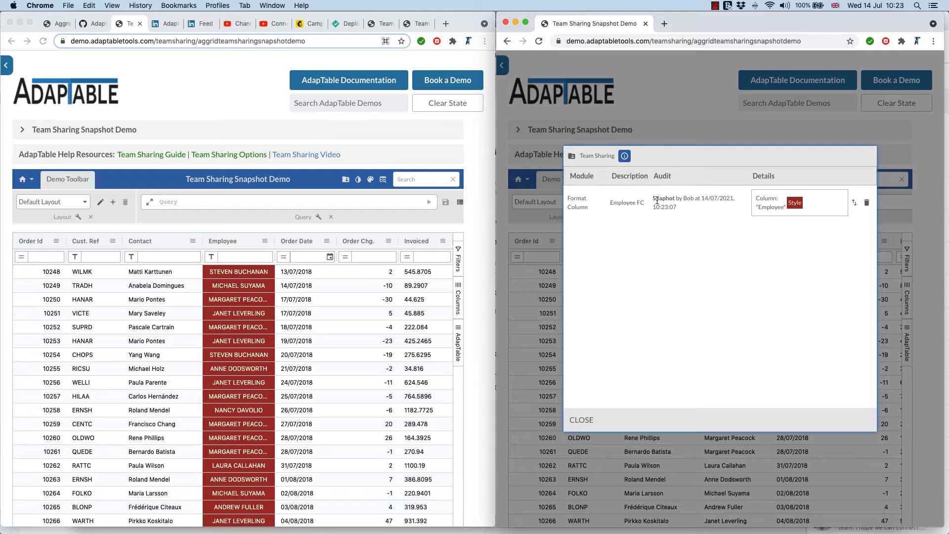
pyautogui.click(854, 203)
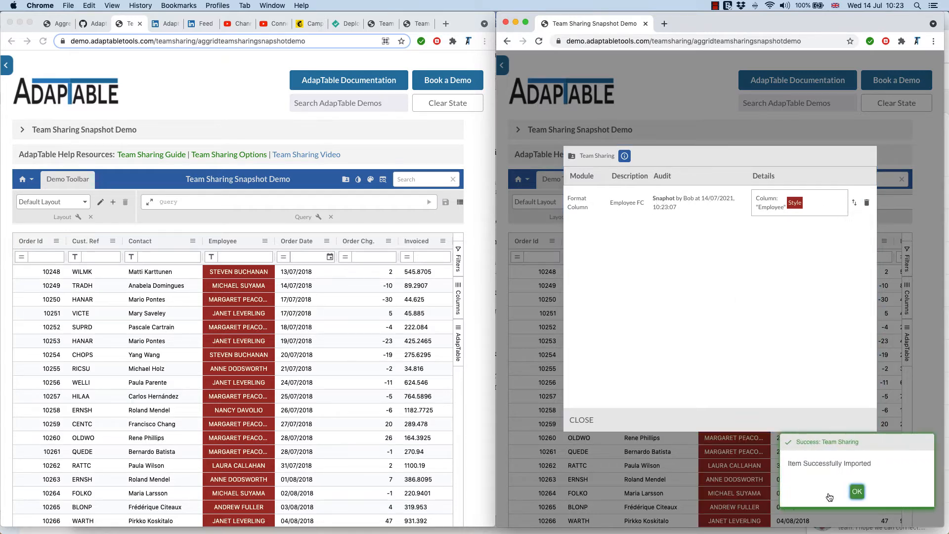
pyautogui.click(857, 492)
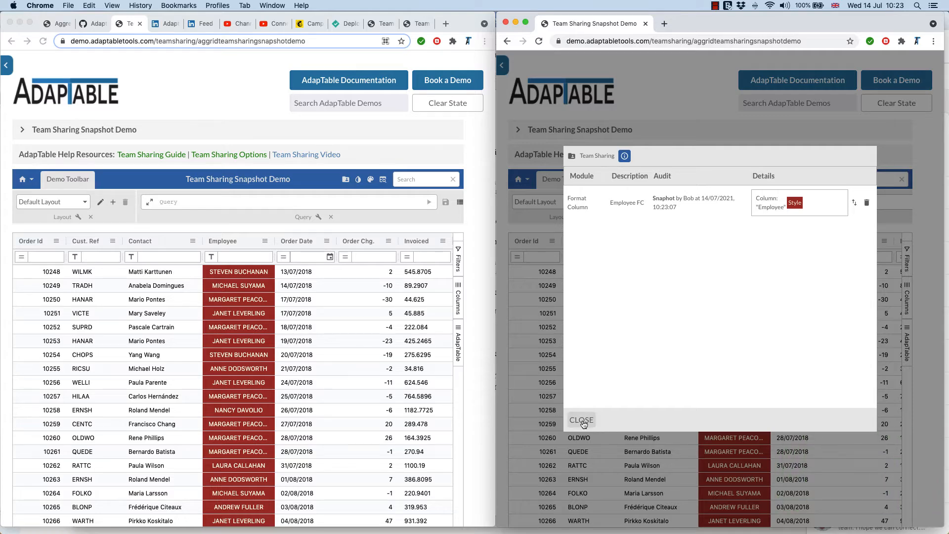
# Edit the second window's Employee Format Column to use a green back colour and a white fore colour
pyautogui.click(582, 420)
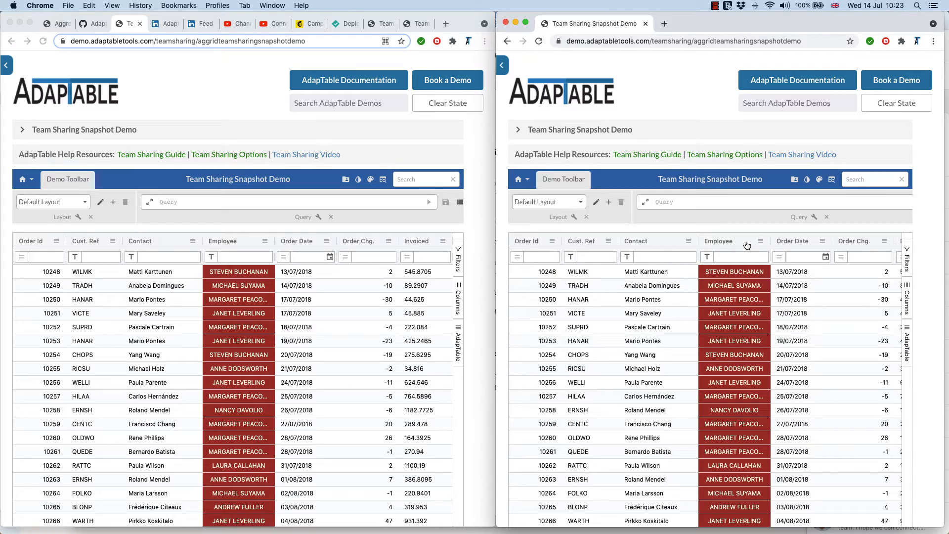
pyautogui.click(761, 242)
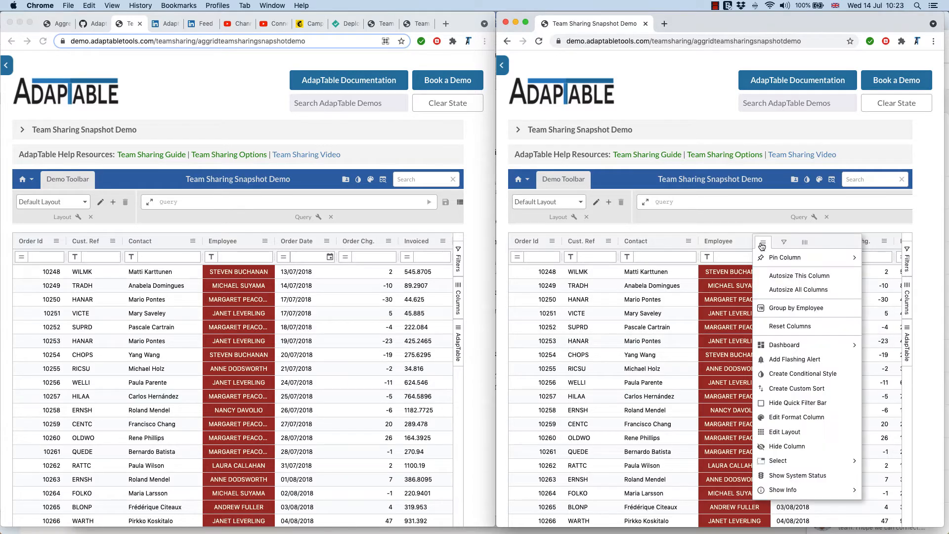
pyautogui.click(775, 417)
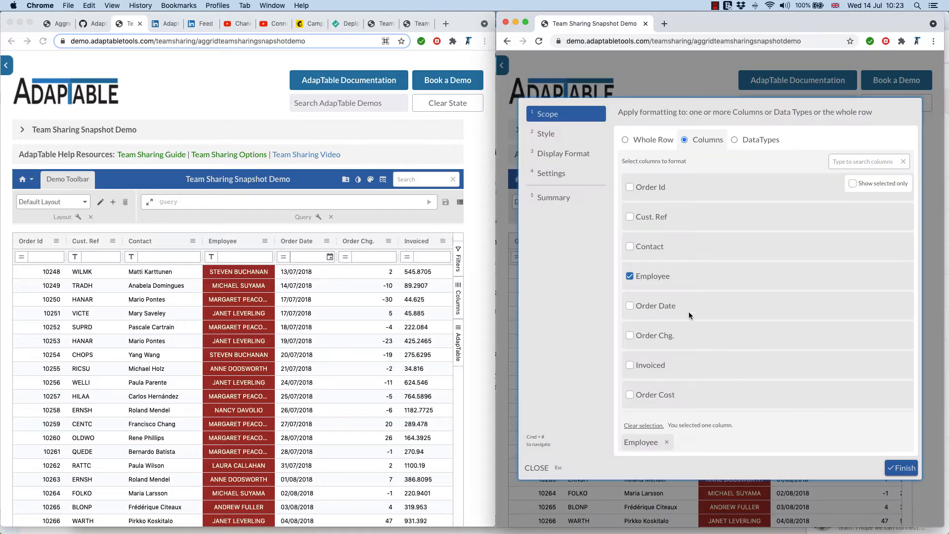
pyautogui.click(544, 134)
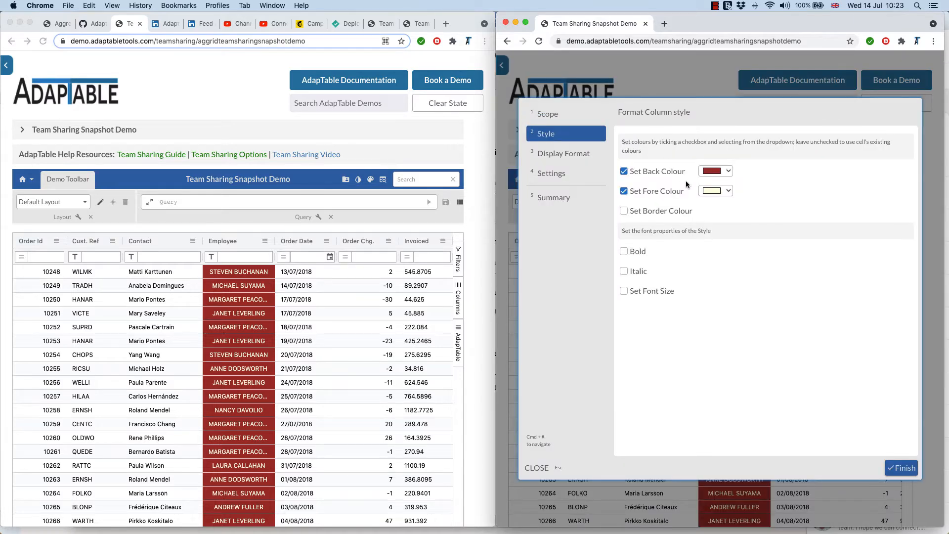
pyautogui.click(715, 174)
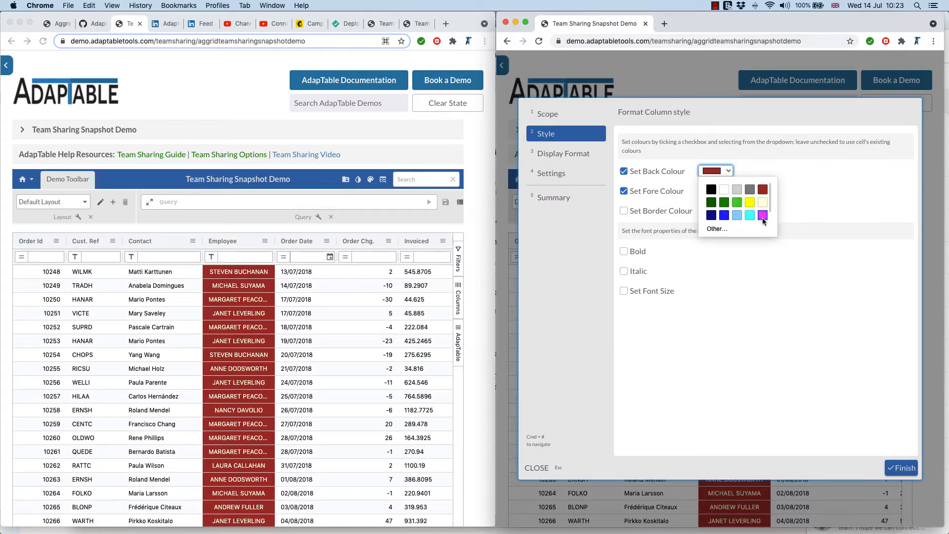
pyautogui.click(724, 202)
pyautogui.click(706, 193)
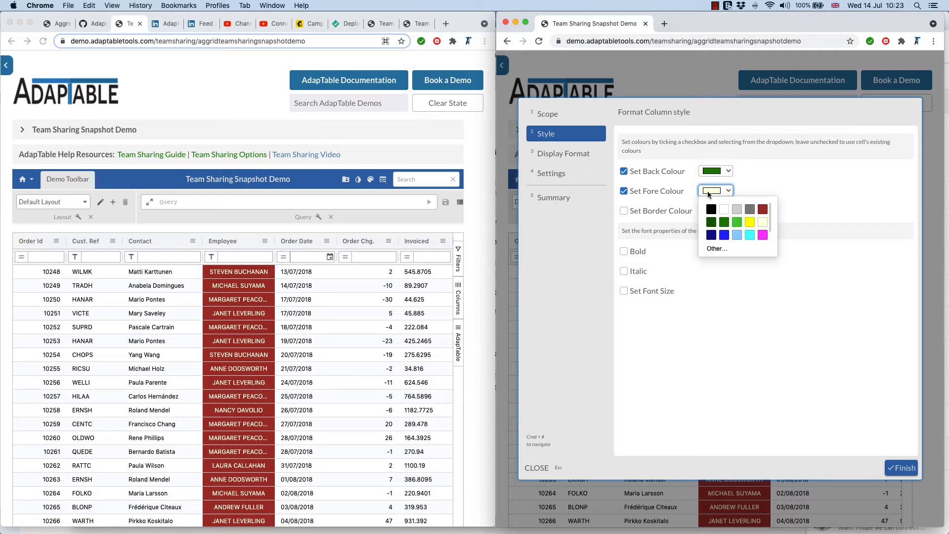
pyautogui.click(716, 214)
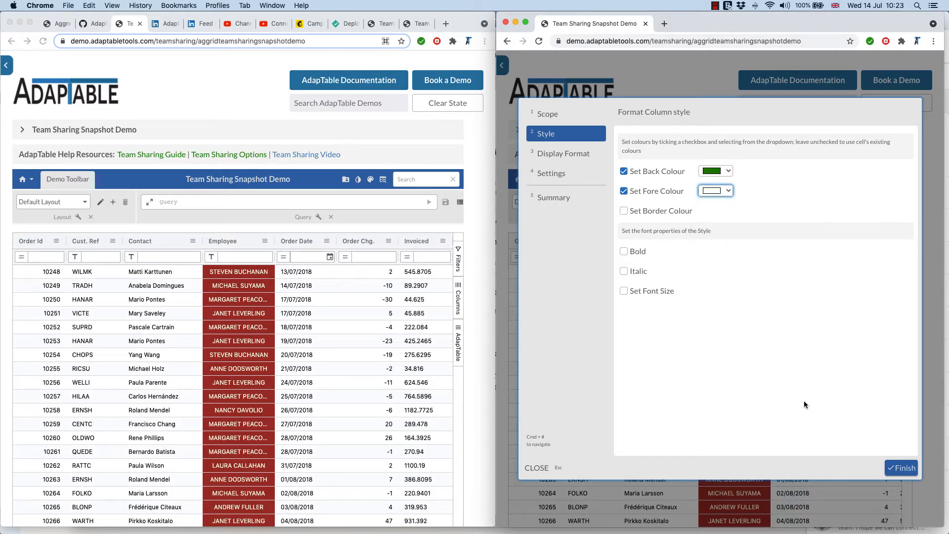
pyautogui.click(898, 468)
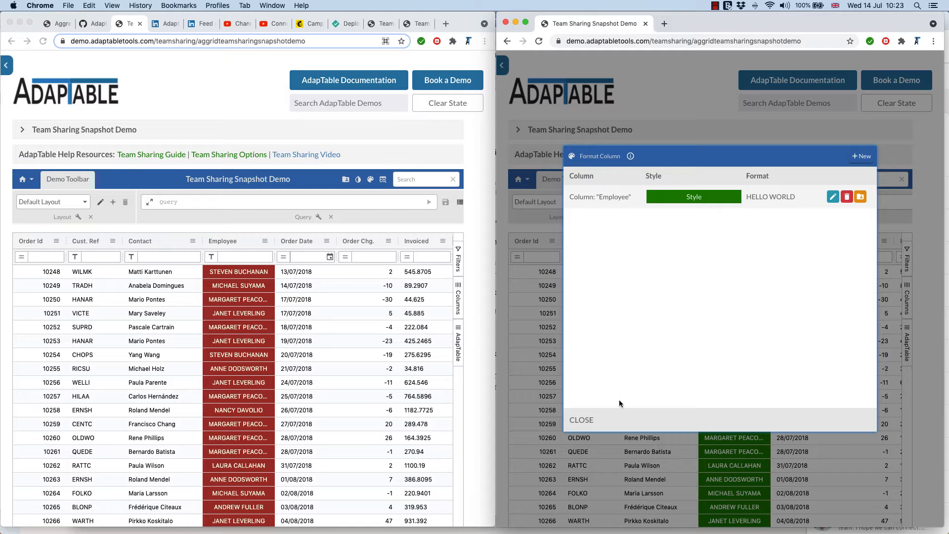
pyautogui.click(582, 419)
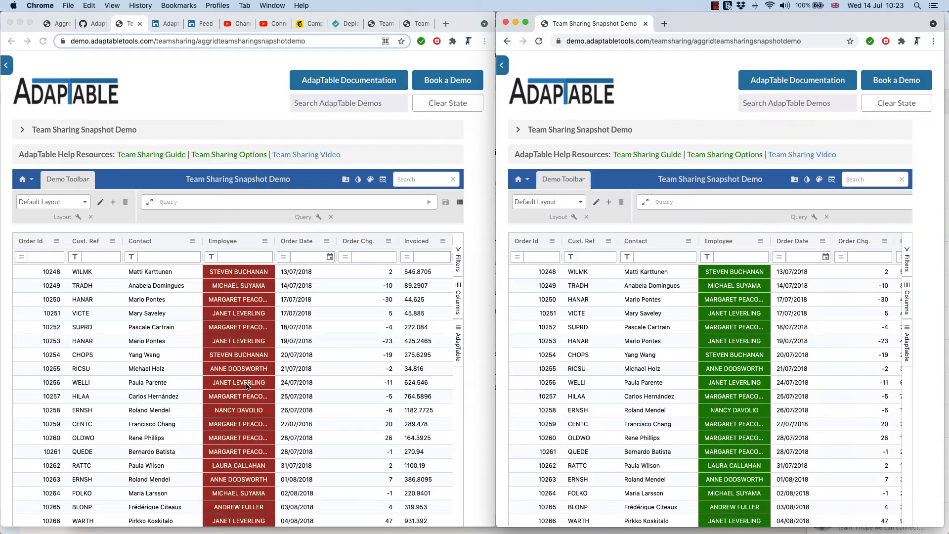
# Re-import the shared "Employee FC" Format Column from Team Sharing into the second window, overwriting its existing config
pyautogui.scroll(-1, 245, 402)
pyautogui.scroll(1, 245, 401)
pyautogui.click(795, 180)
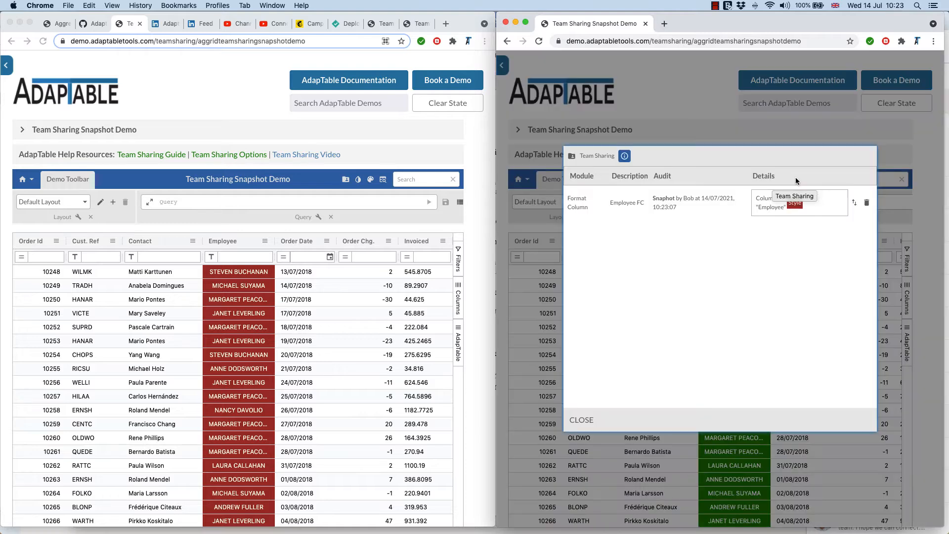
pyautogui.click(853, 203)
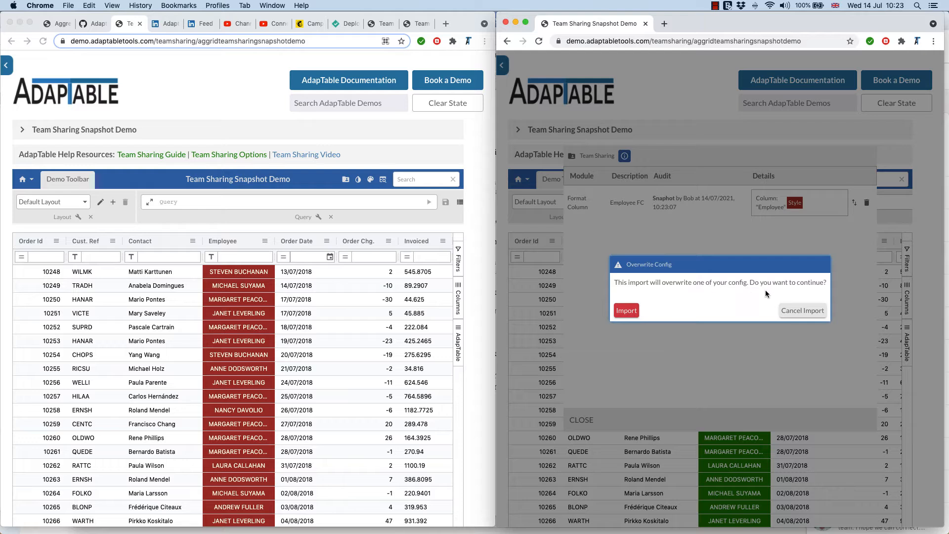
pyautogui.click(625, 311)
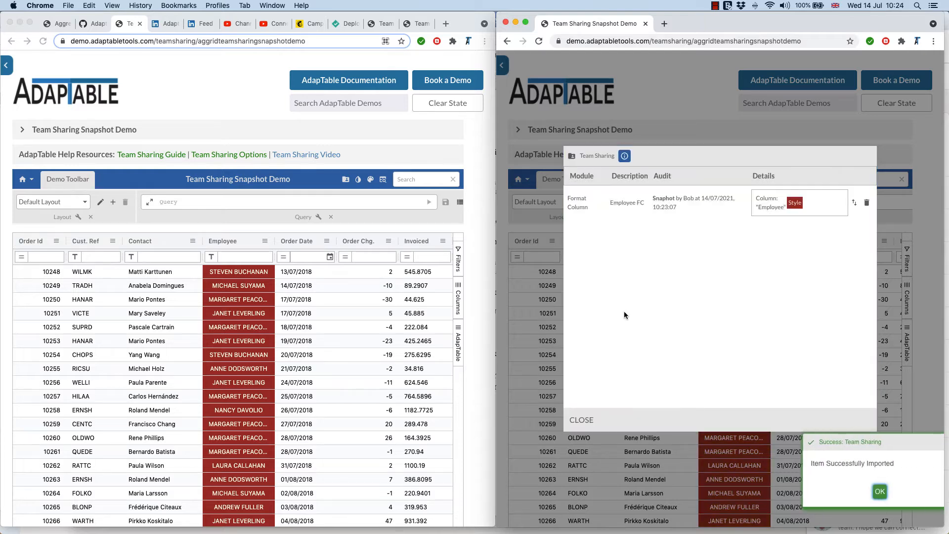
pyautogui.click(880, 490)
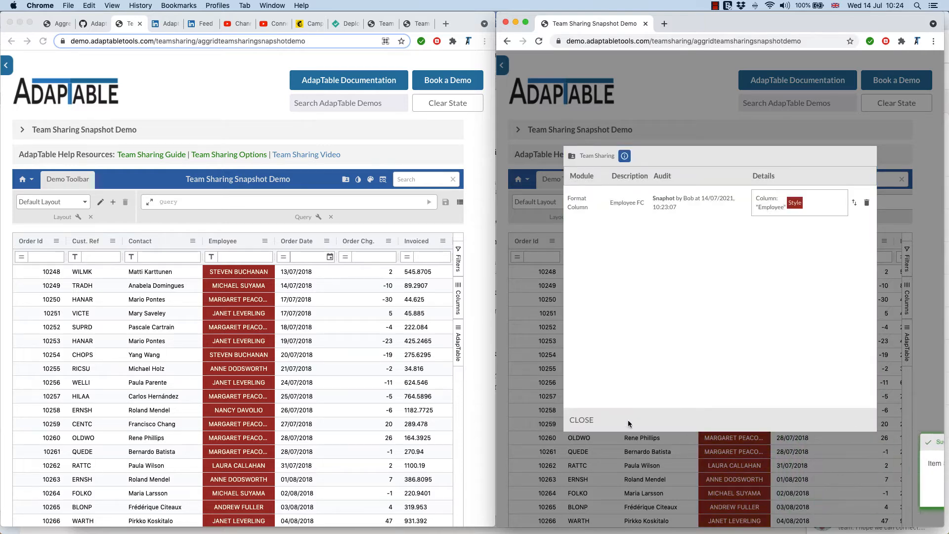
pyautogui.click(586, 420)
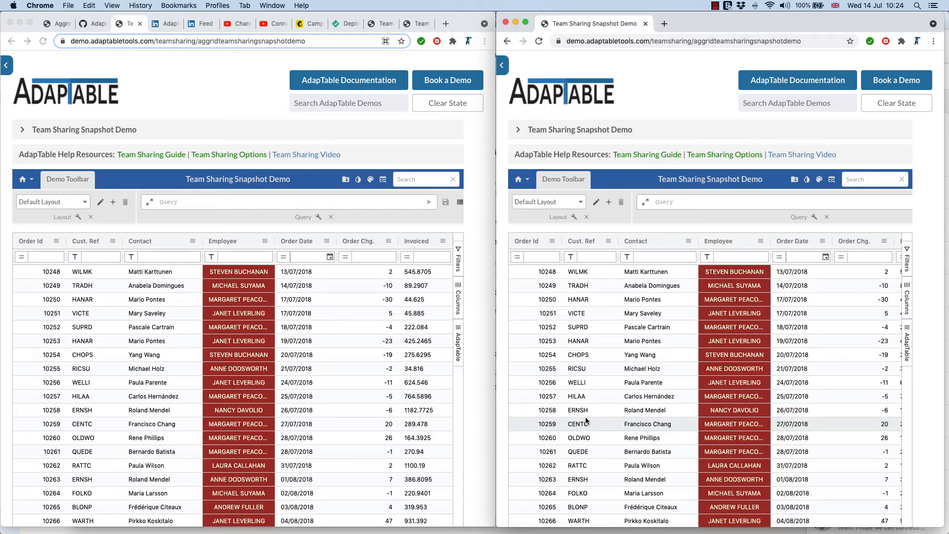
# Start a new Calculated Column in the first window with the expression [ChangeLastOrder] * 5
pyautogui.click(31, 182)
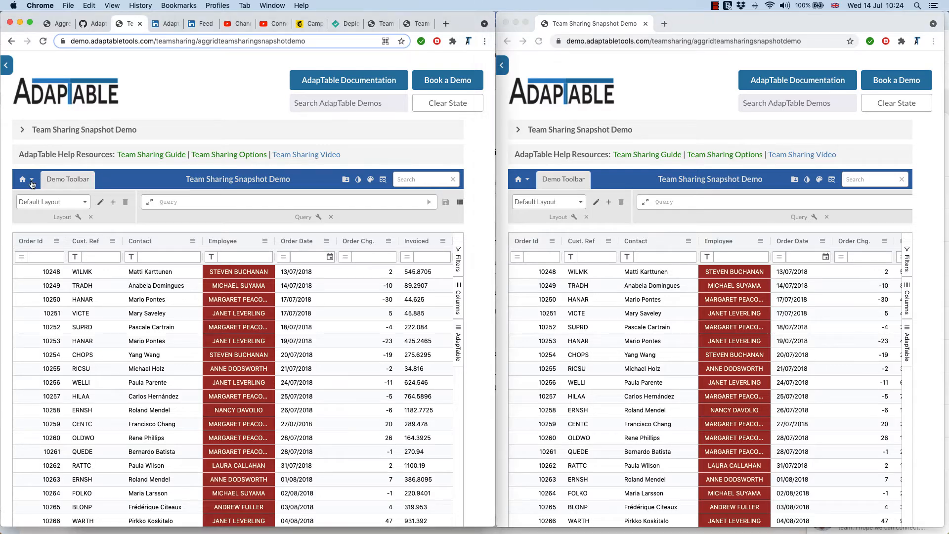
pyautogui.click(32, 182)
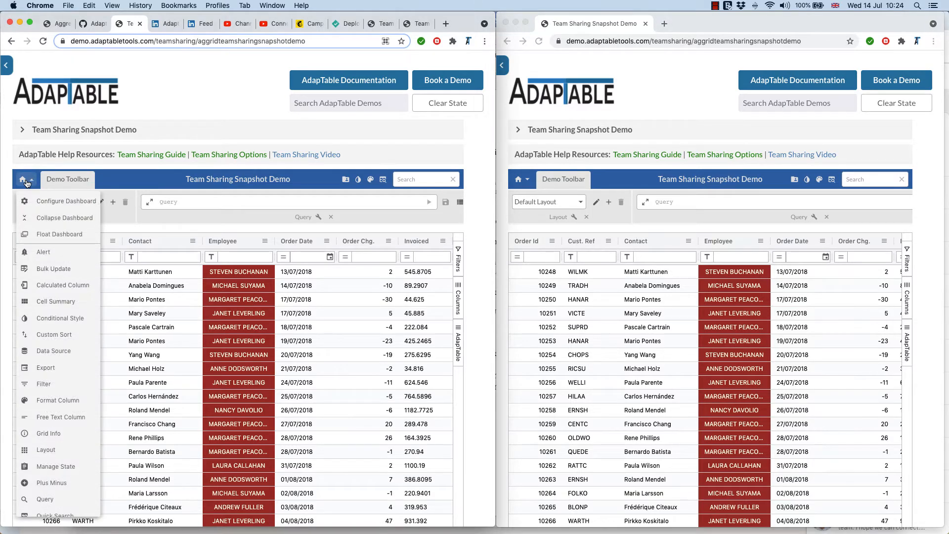
pyautogui.click(50, 285)
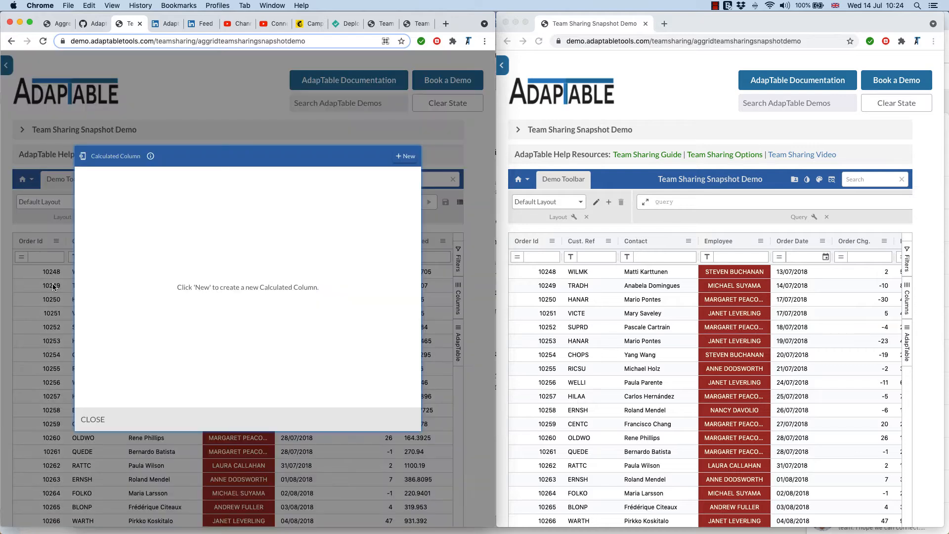
pyautogui.click(406, 157)
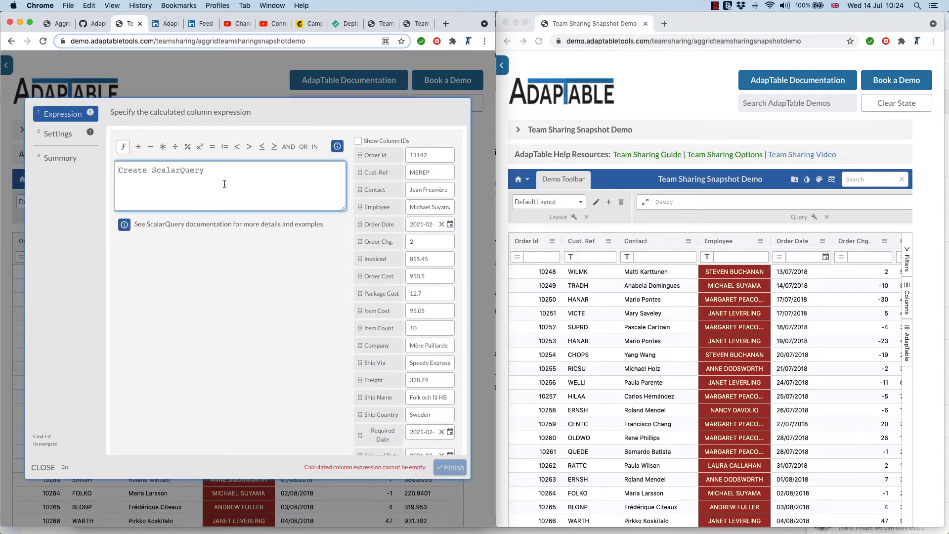
pyautogui.moveTo(365, 241); pyautogui.dragTo(199, 183)
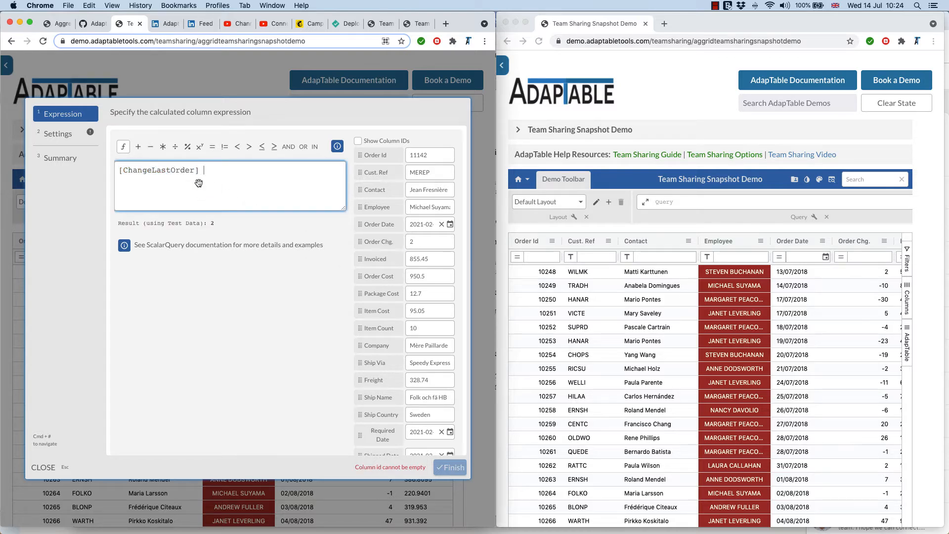
pyautogui.write('* 5')
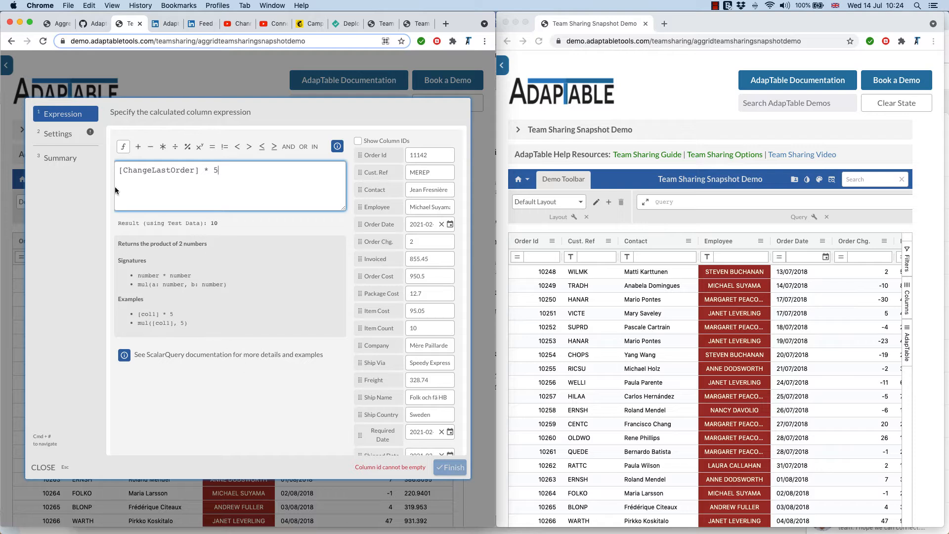
# Give the Calculated Column the Id "Big Change", review its summary and finish it
pyautogui.click(63, 138)
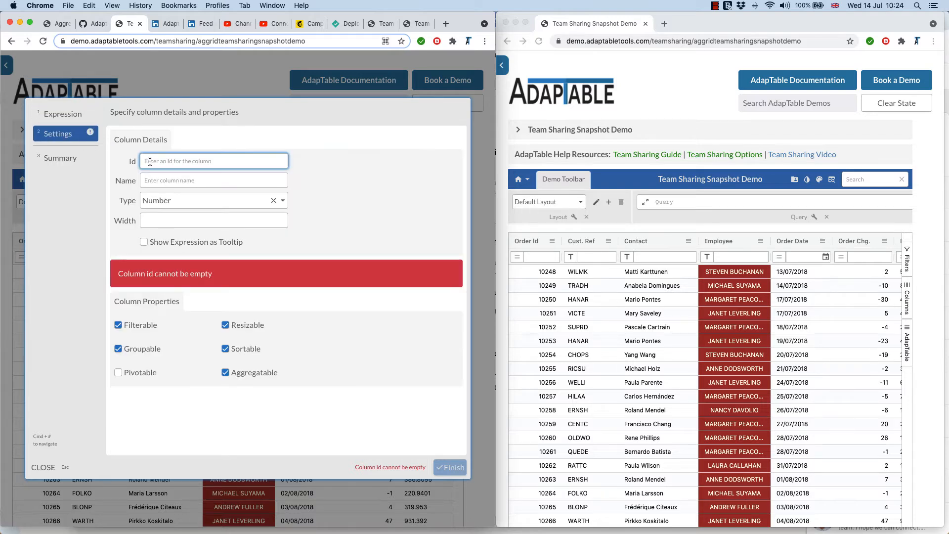
pyautogui.write('Big Change')
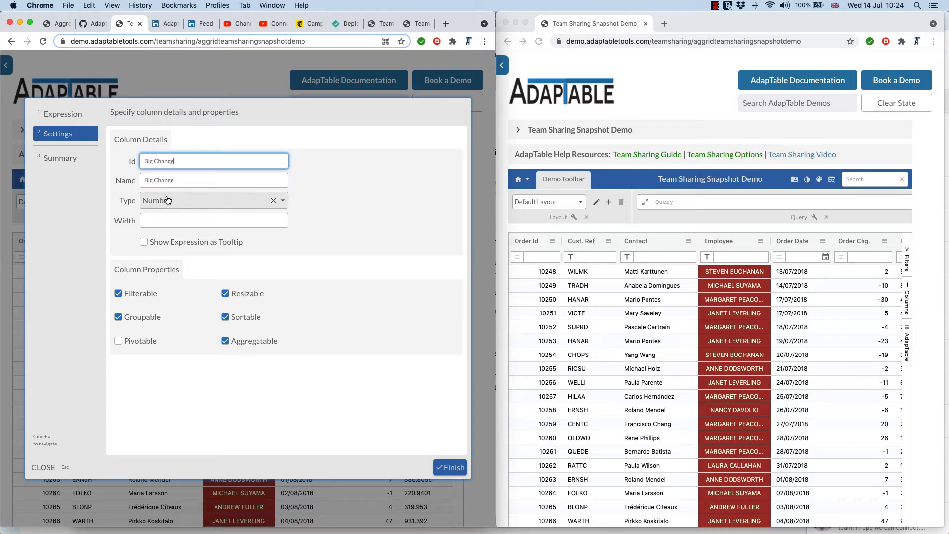
pyautogui.click(65, 158)
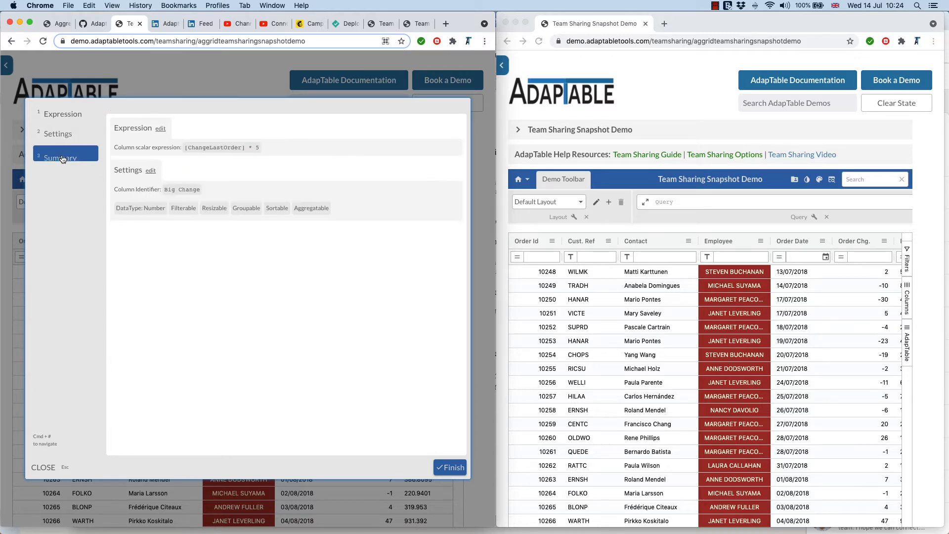
pyautogui.click(446, 468)
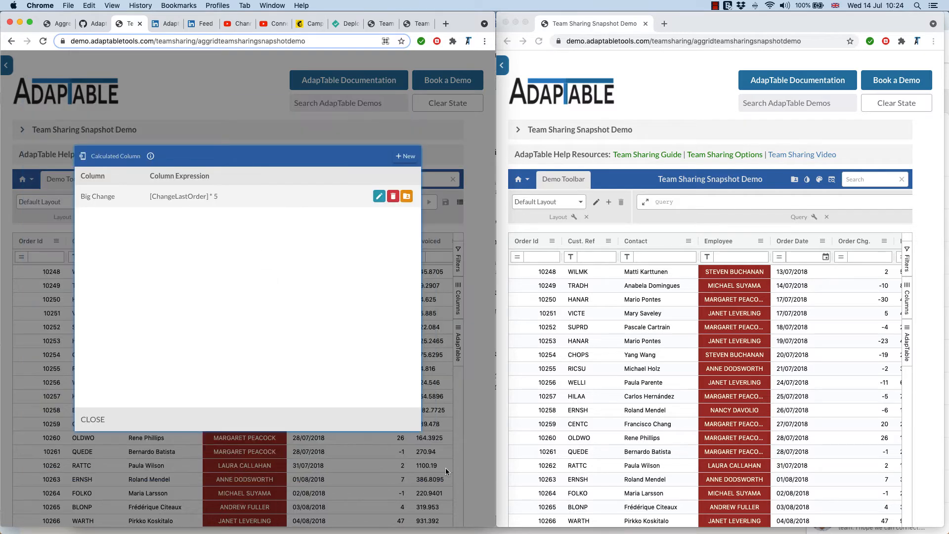
pyautogui.click(92, 420)
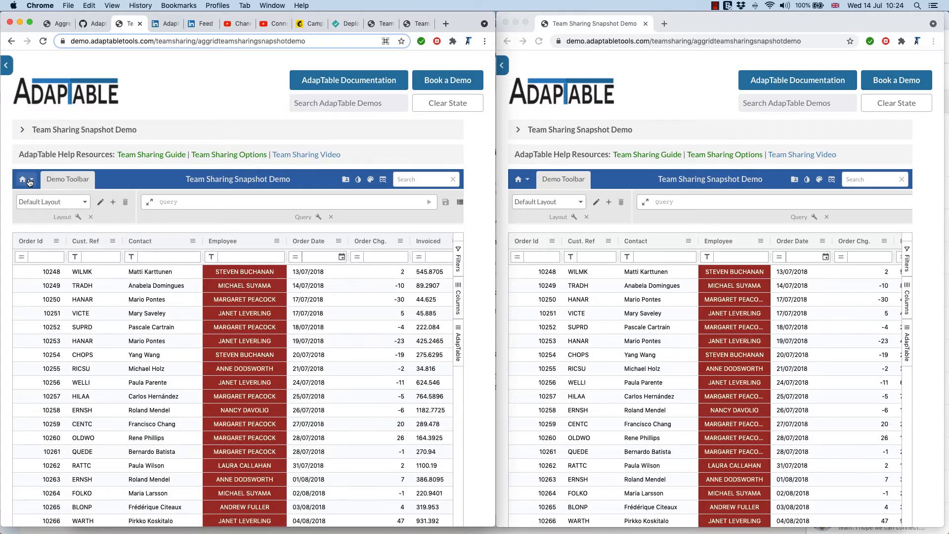
# Create a Free Text Column in the first window with the ColumnId "Comments" and the String data type
pyautogui.click(30, 178)
pyautogui.click(60, 418)
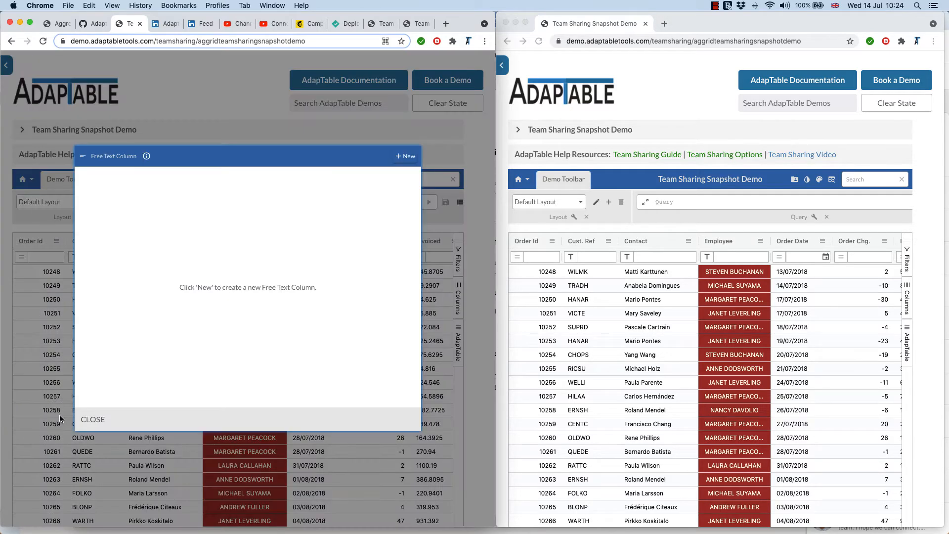
pyautogui.click(399, 165)
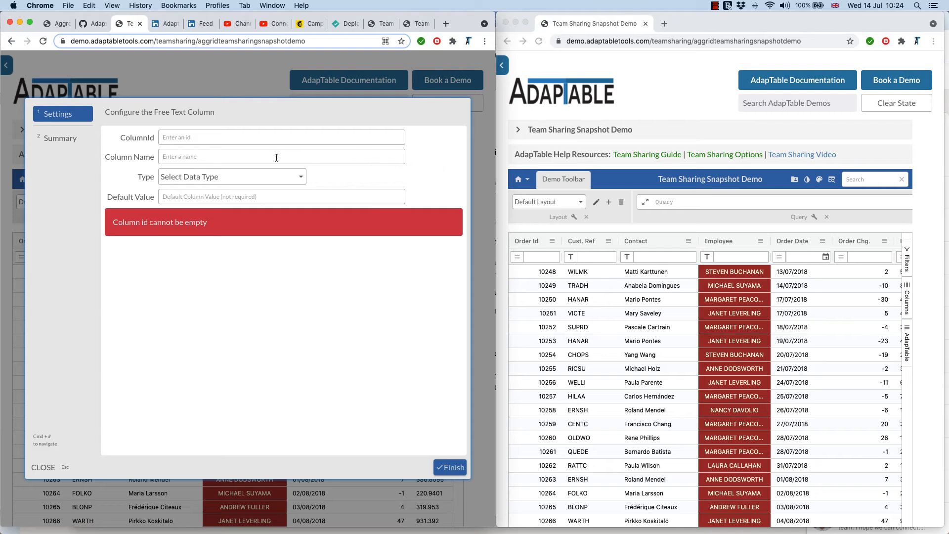
pyautogui.click(257, 138)
pyautogui.write('C')
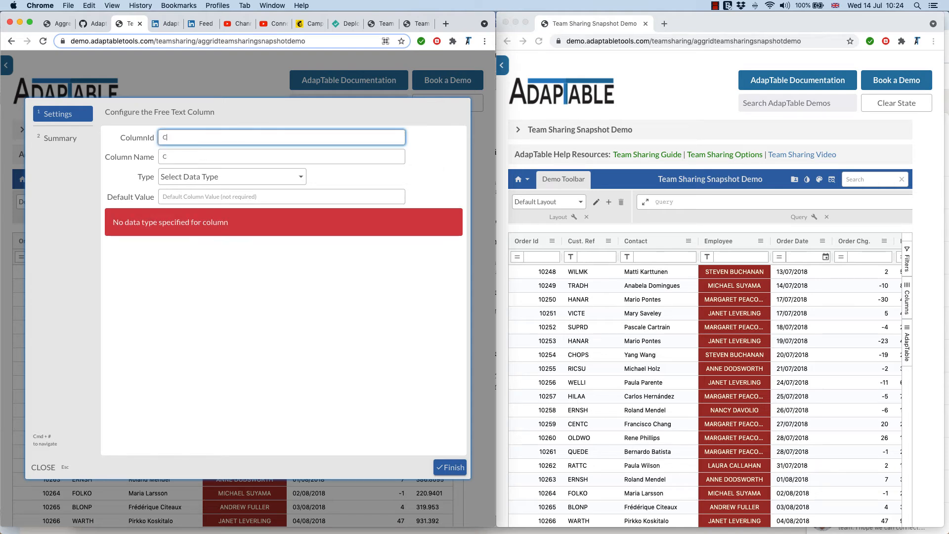
pyautogui.write('omments')
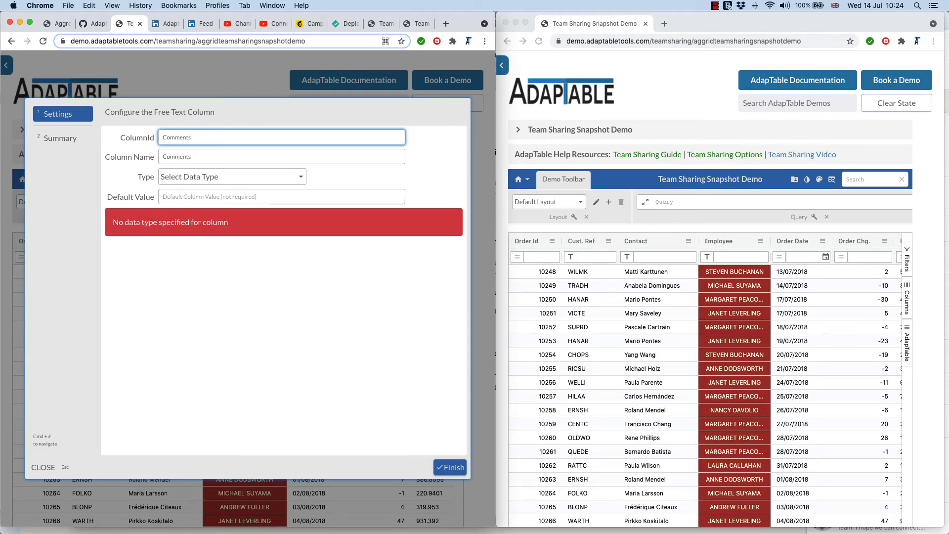
pyautogui.click(254, 182)
pyautogui.click(186, 221)
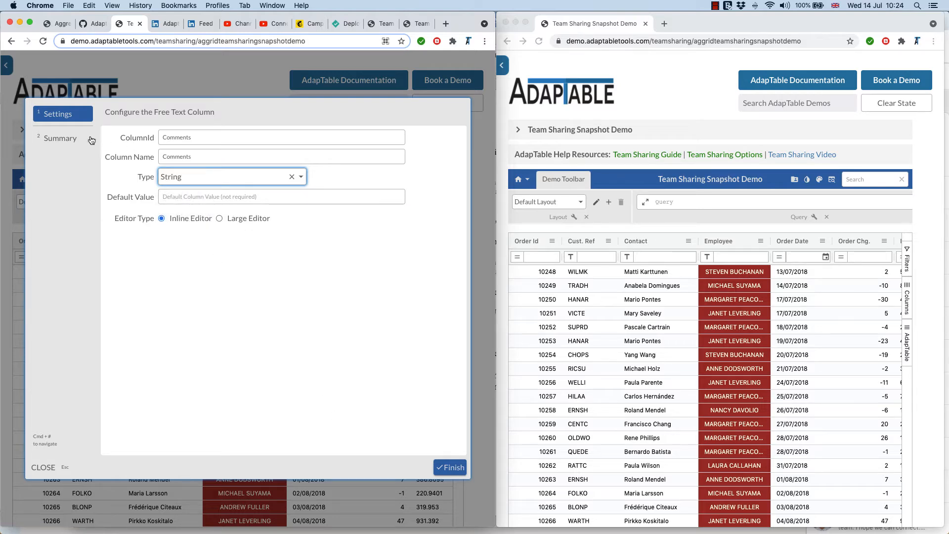
pyautogui.click(71, 138)
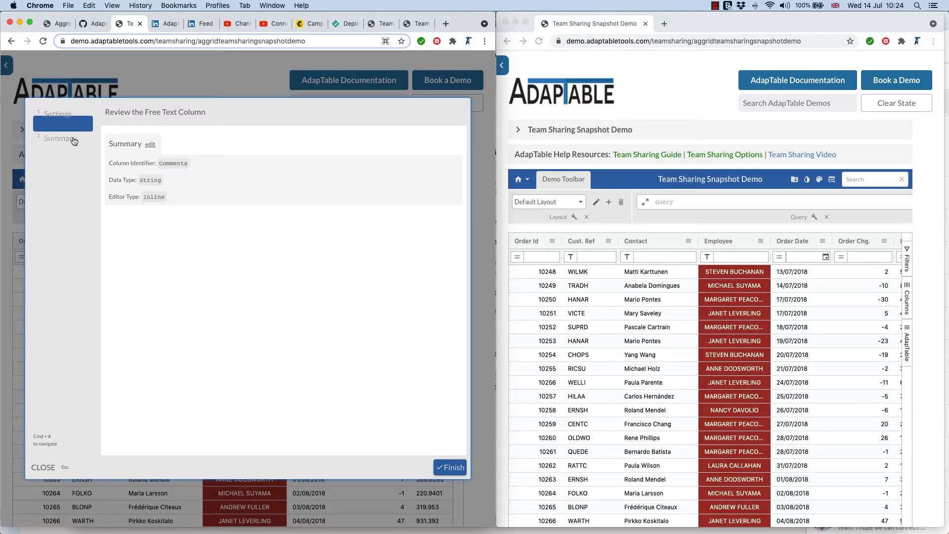
pyautogui.click(450, 468)
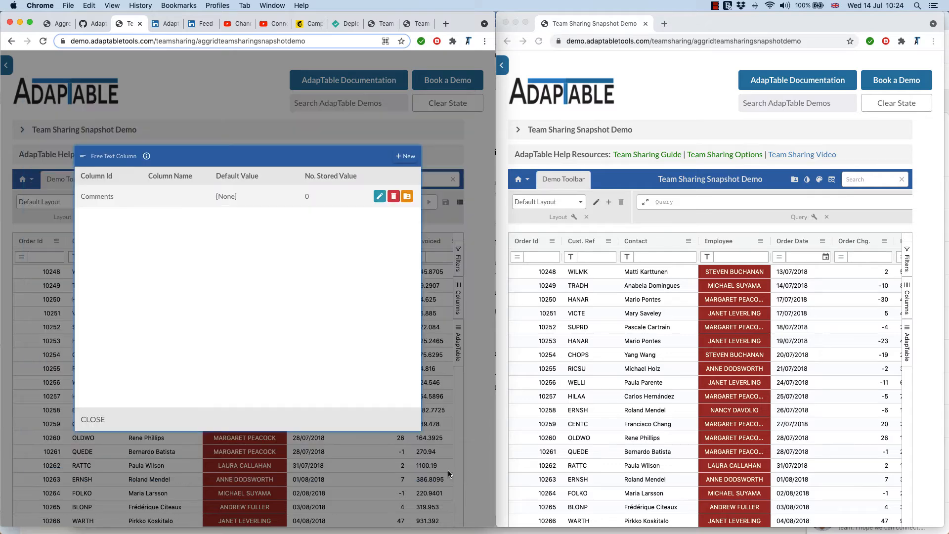
pyautogui.click(92, 420)
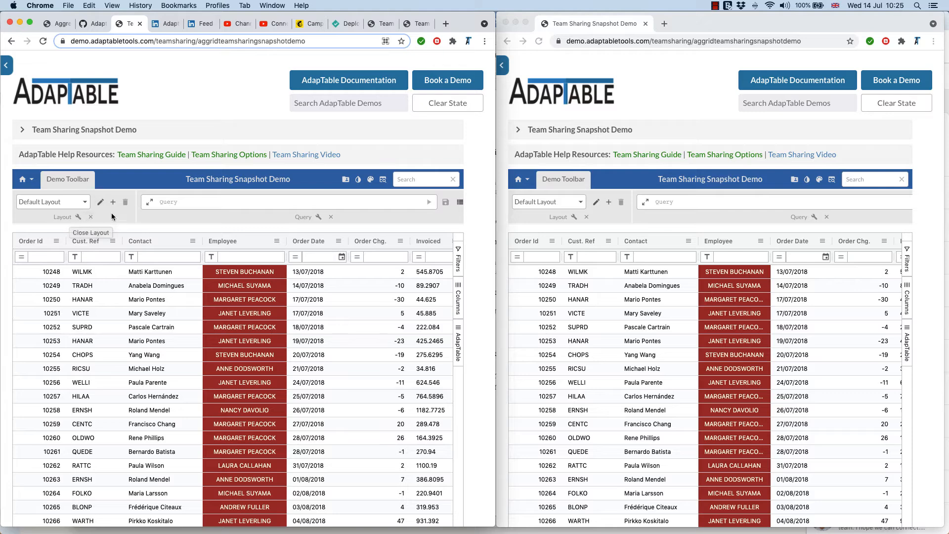
# Create a layout named "demo layout" in the first window showing Order Id, Cust. Ref, Contact, Big Change and Comments
pyautogui.click(113, 202)
pyautogui.click(208, 126)
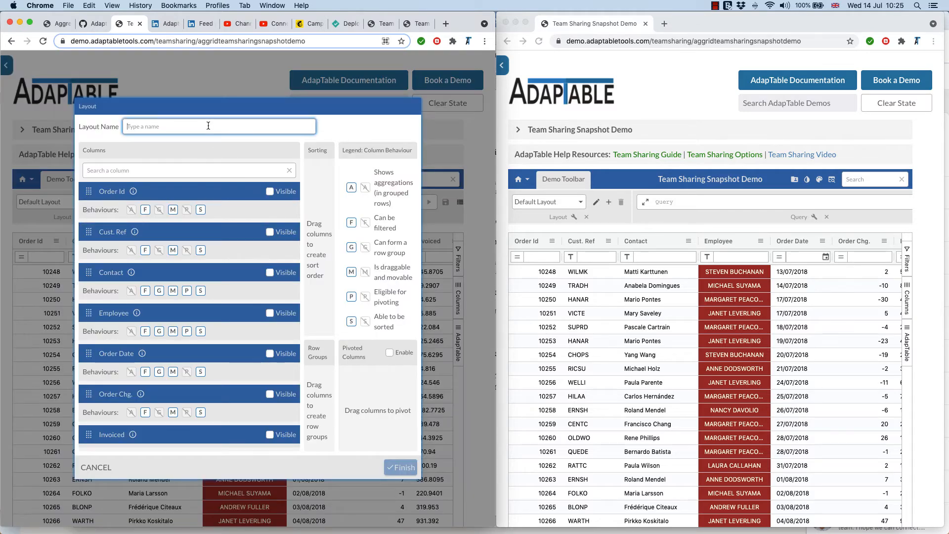
pyautogui.write('demo')
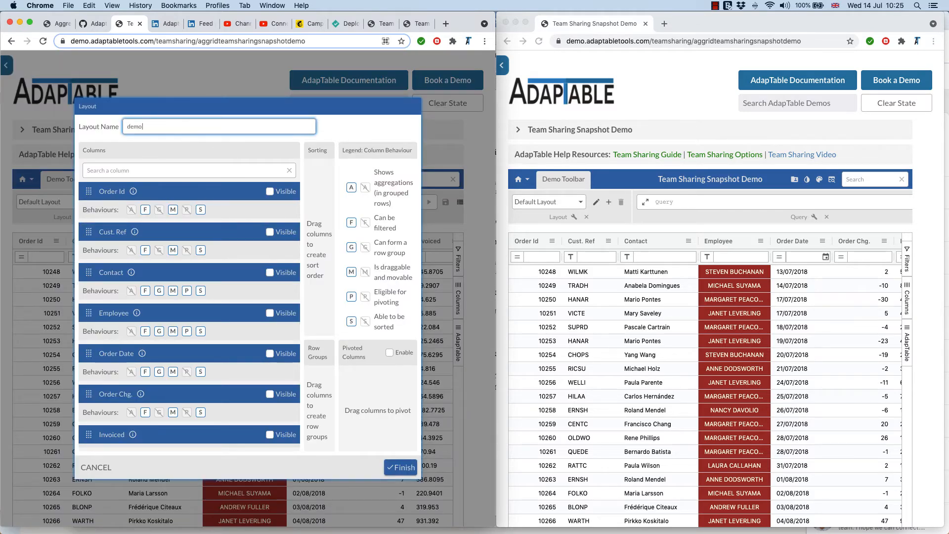
pyautogui.write(' layout')
pyautogui.click(269, 192)
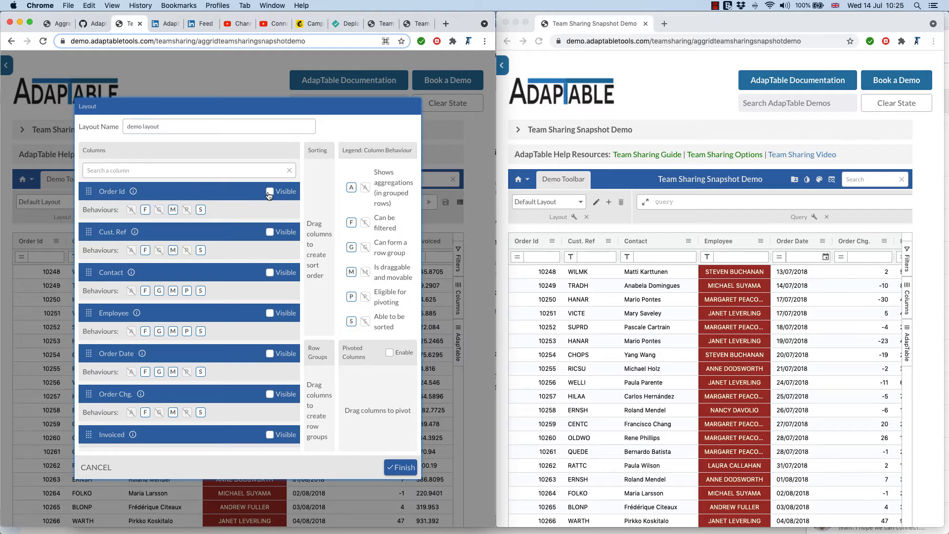
pyautogui.click(269, 231)
pyautogui.click(270, 273)
pyautogui.scroll(-10, 246, 288)
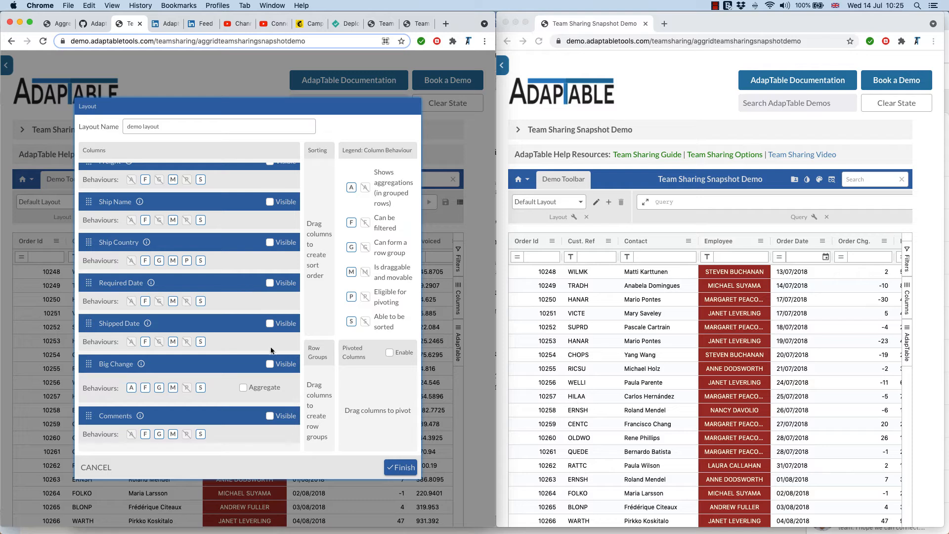
pyautogui.click(270, 364)
pyautogui.click(269, 416)
pyautogui.click(402, 471)
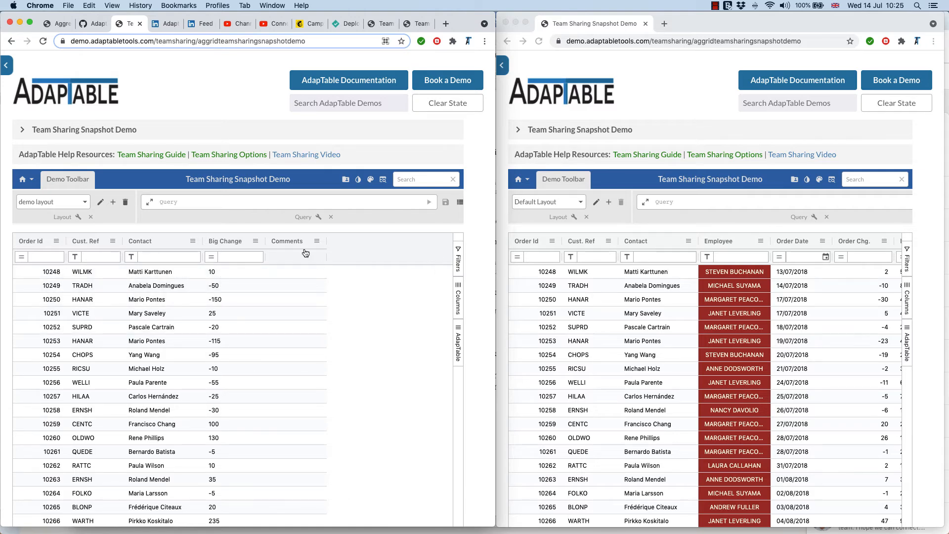
# In the first window's Comments column, enter "First row" in the first row and "Fourth" in the fourth row
pyautogui.doubleClick(292, 275)
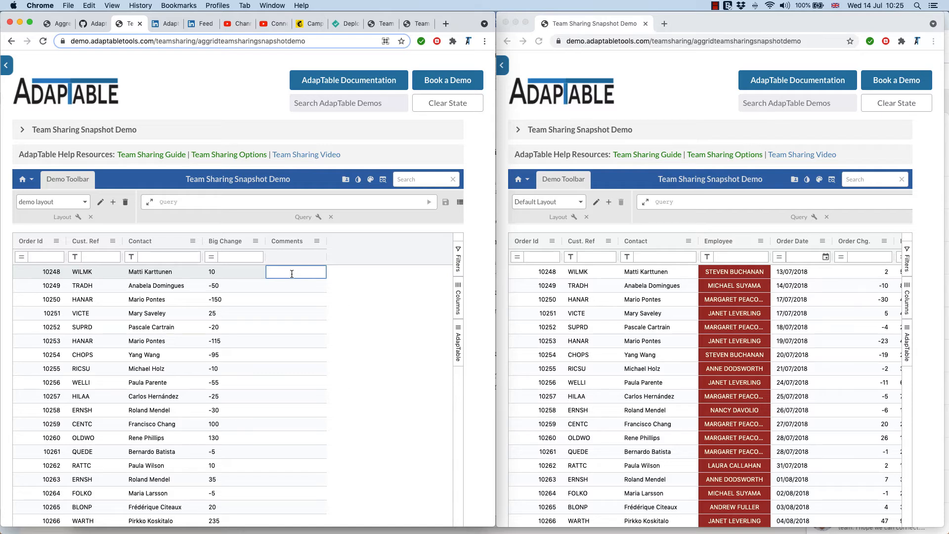
pyautogui.write('First row')
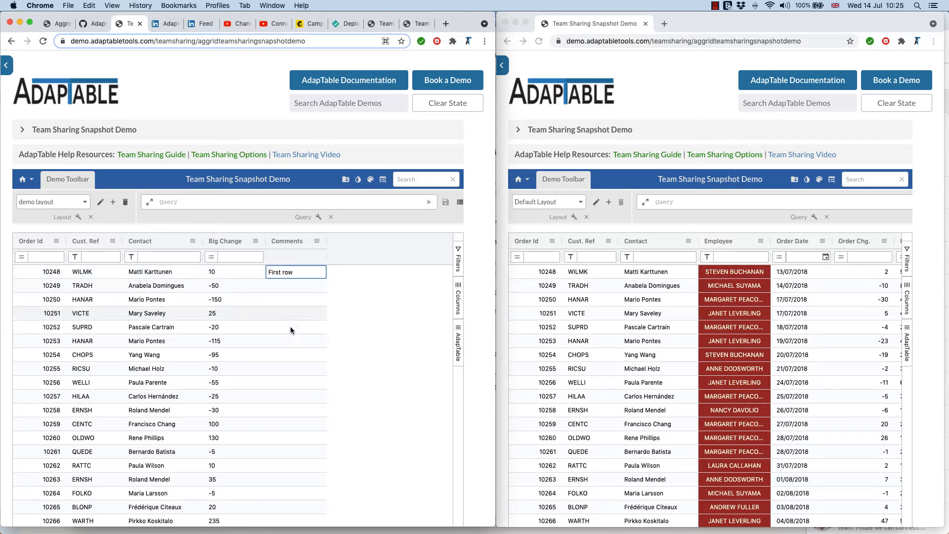
pyautogui.doubleClick(282, 312)
pyautogui.write('F')
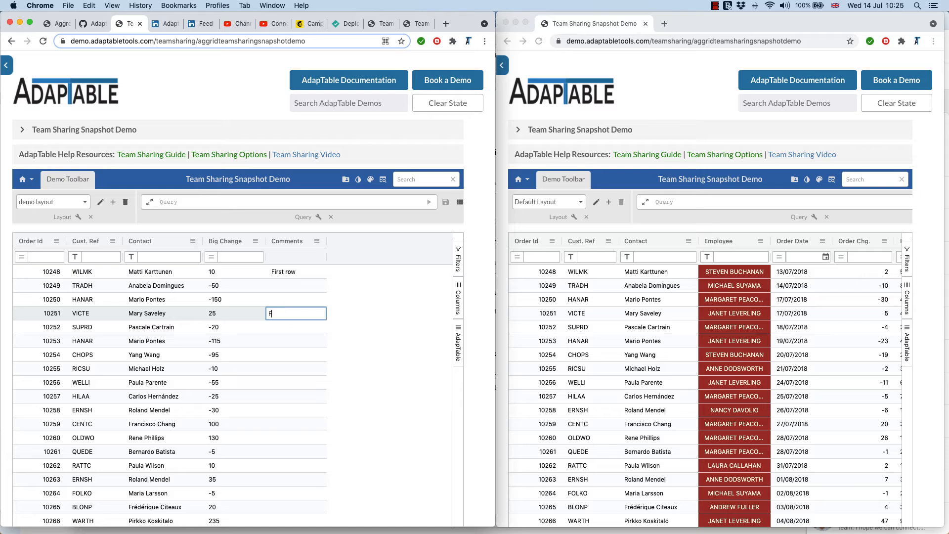
pyautogui.write('ourth')
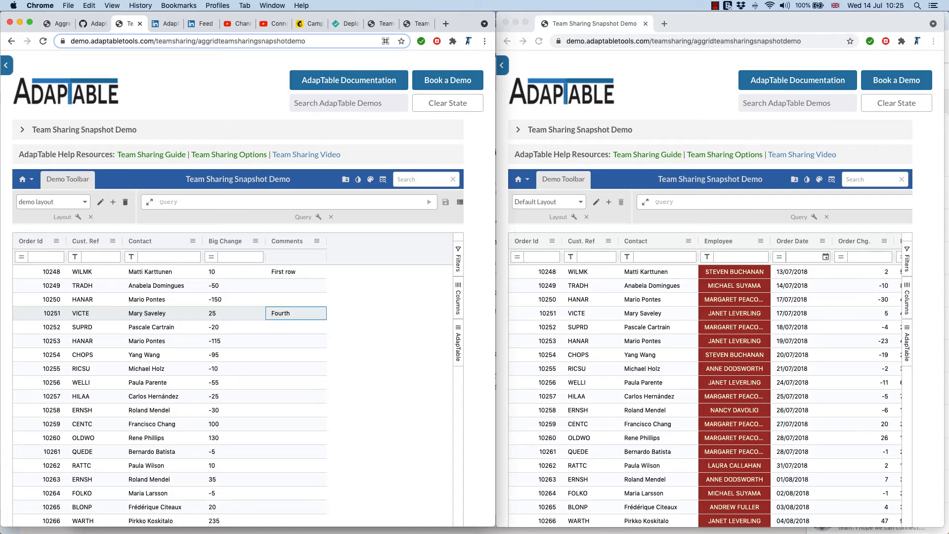
pyautogui.press('Return')
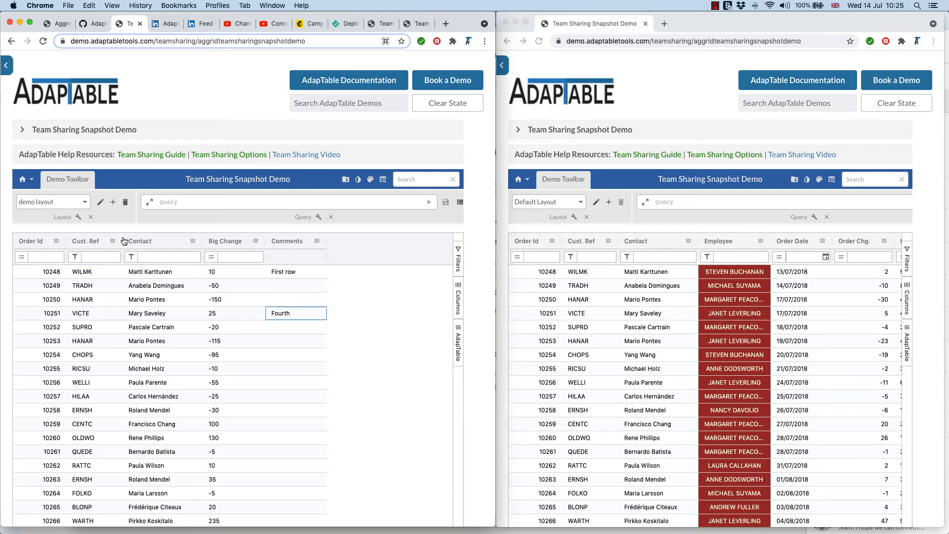
# Share the demo layout from the first window through Team Sharing as an Active share with the description "DemoLayout"
pyautogui.click(78, 217)
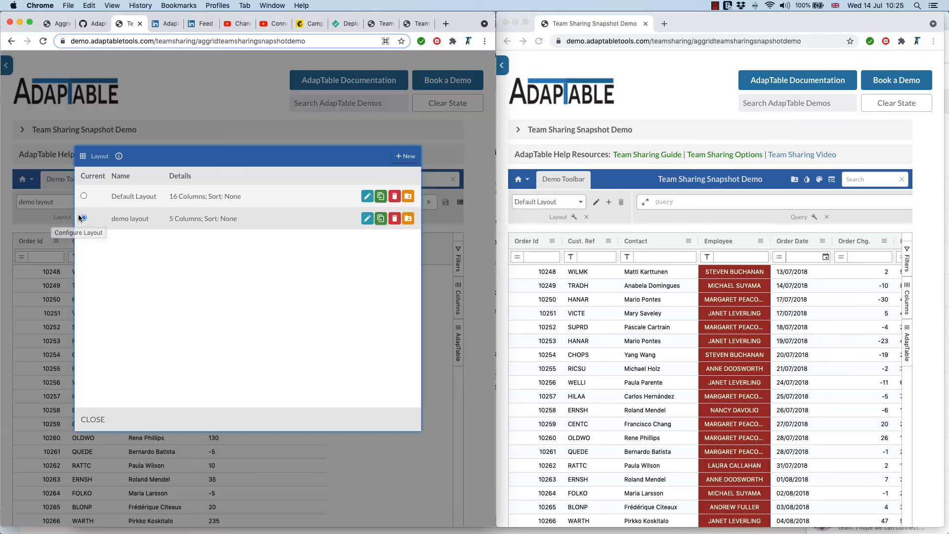
pyautogui.click(408, 218)
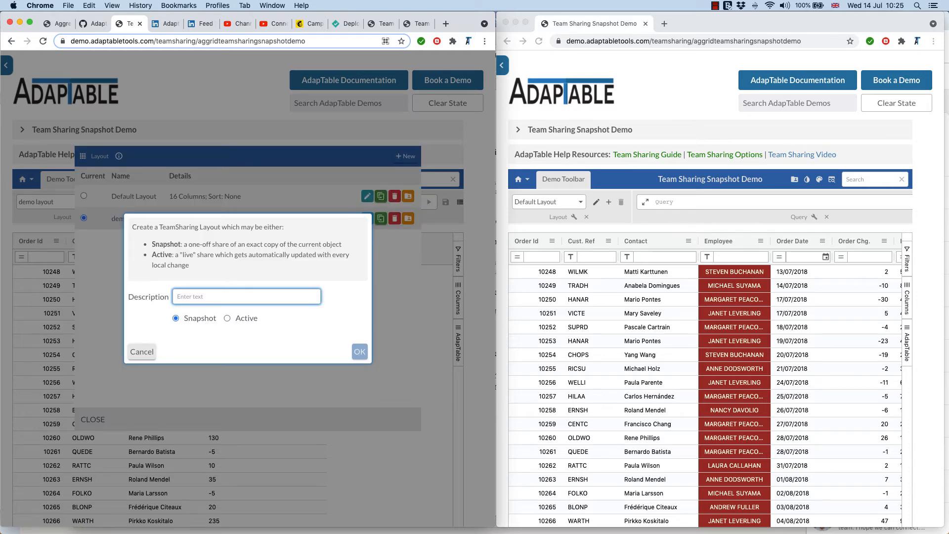
pyautogui.write('DemoLayout')
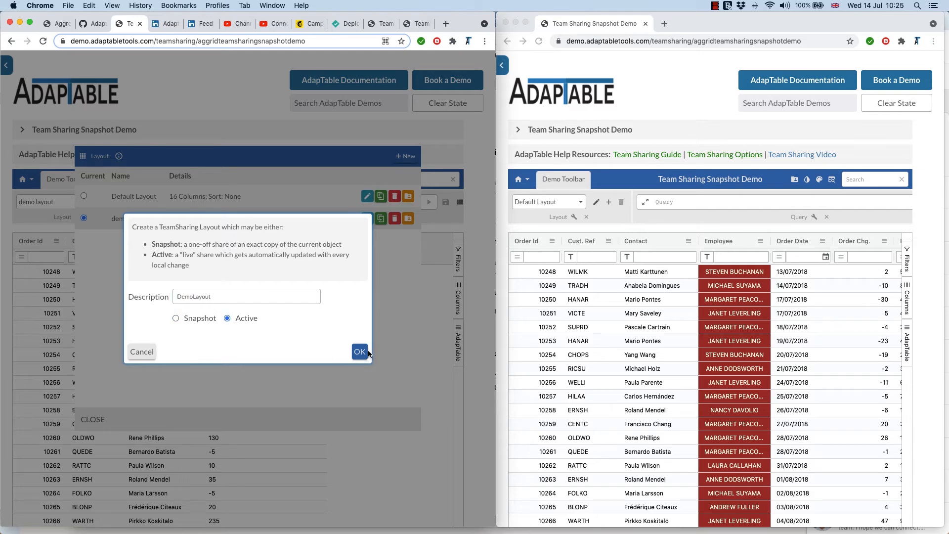
pyautogui.click(360, 352)
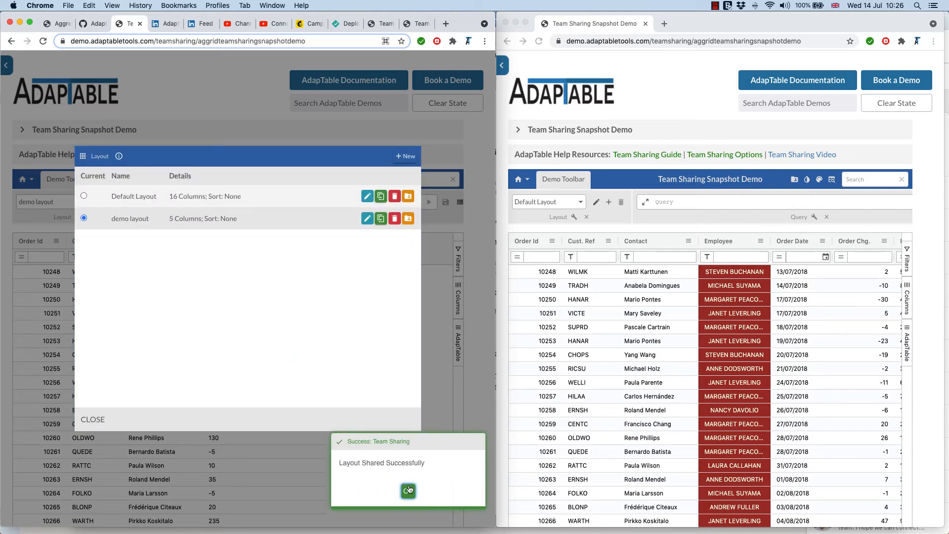
pyautogui.click(409, 490)
pyautogui.click(108, 417)
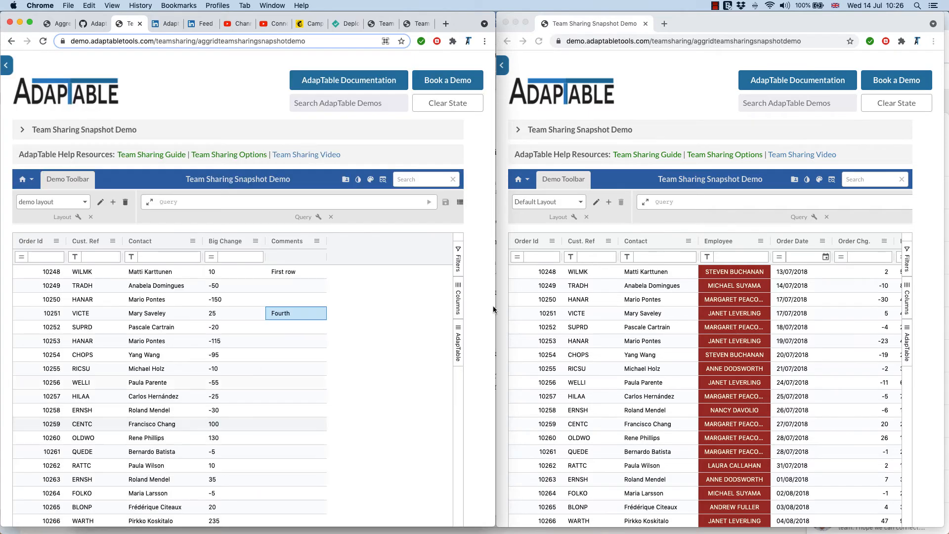
# Import the shared "DemoLayout" layout from Team Sharing into the second window
pyautogui.click(920, 174)
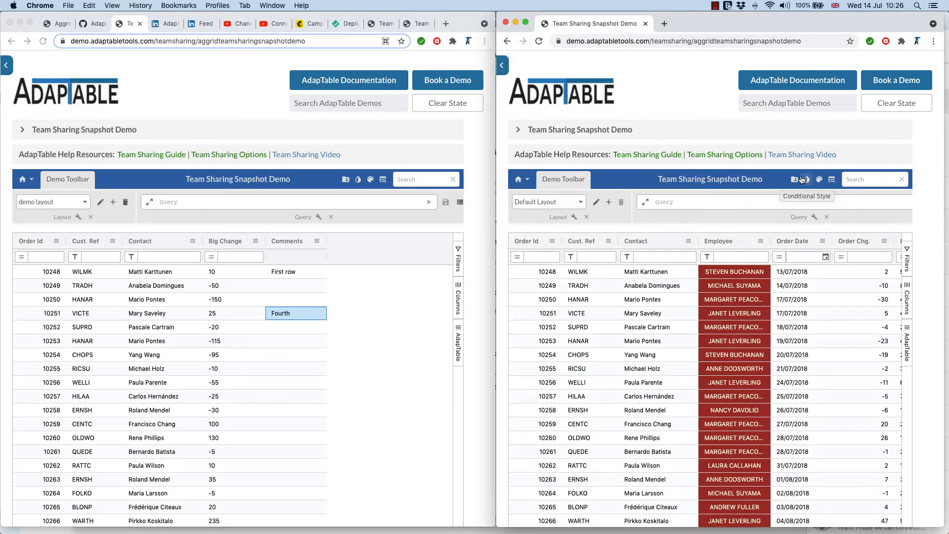
pyautogui.click(796, 180)
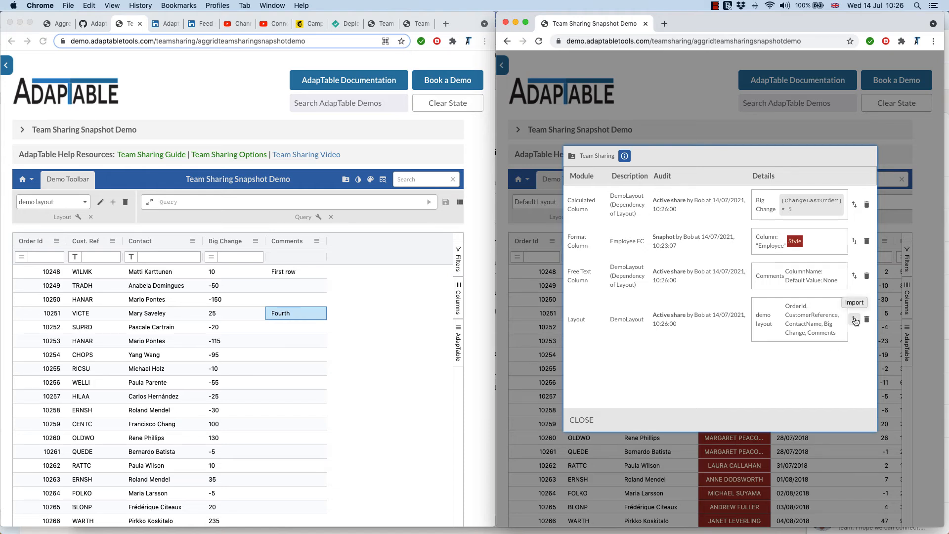
pyautogui.click(855, 321)
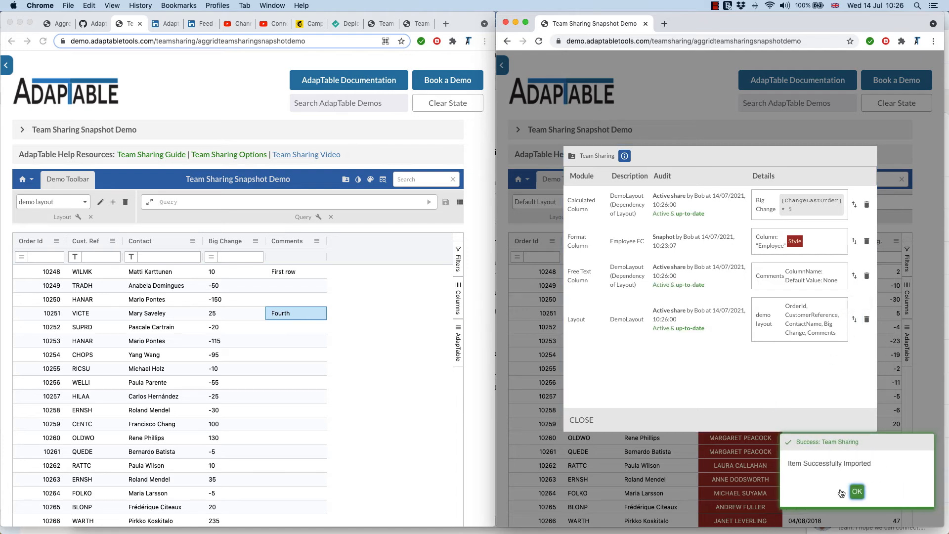
pyautogui.click(869, 491)
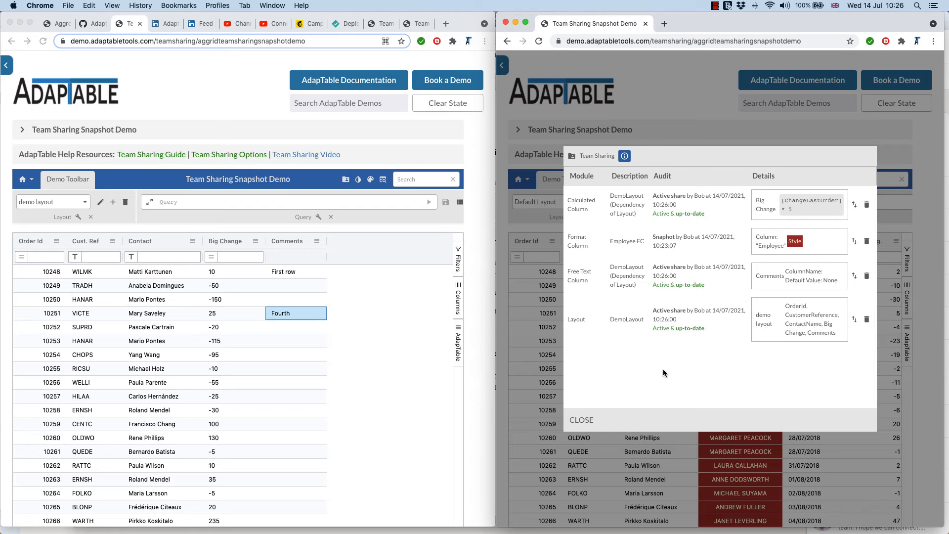
pyautogui.click(581, 420)
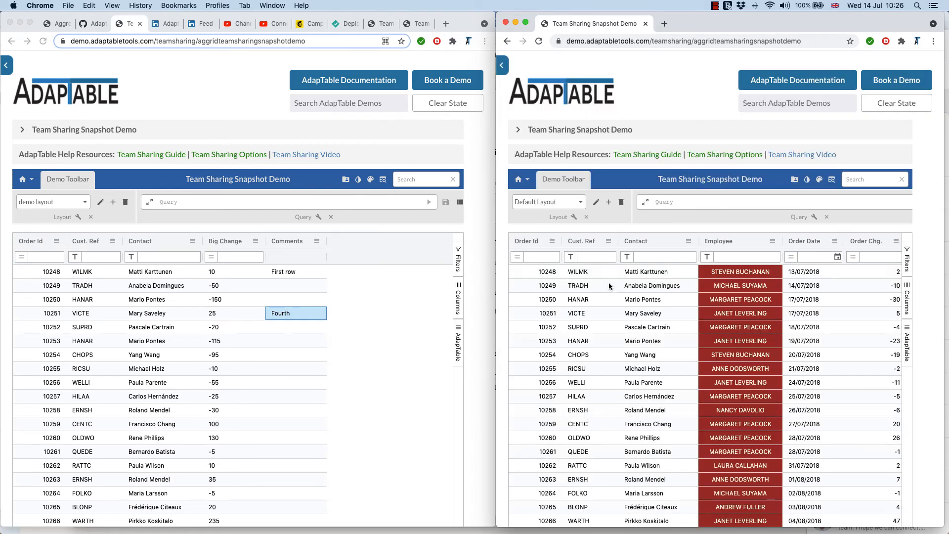
# Switch the second window to "demo layout" and enter the comment "Sixth" in the sixth row
pyautogui.click(553, 207)
pyautogui.click(535, 242)
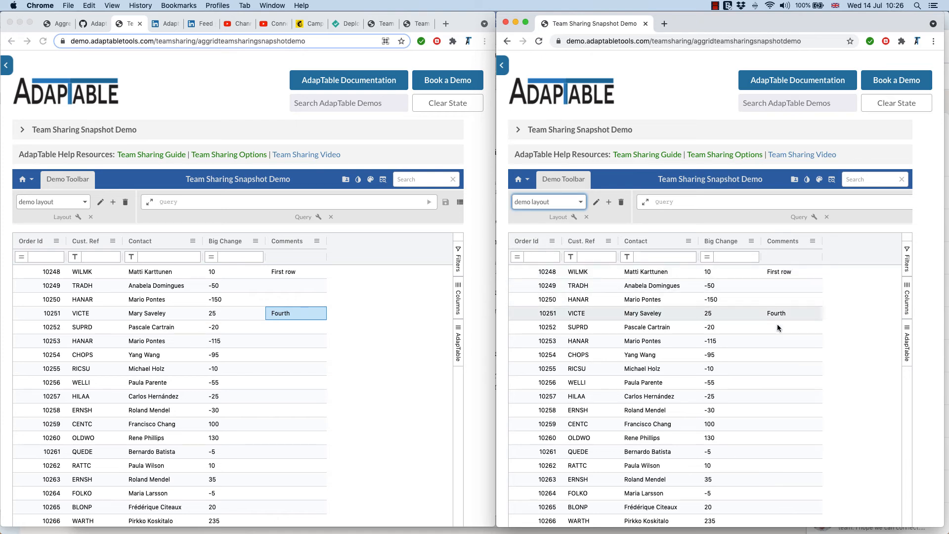
pyautogui.doubleClick(781, 344)
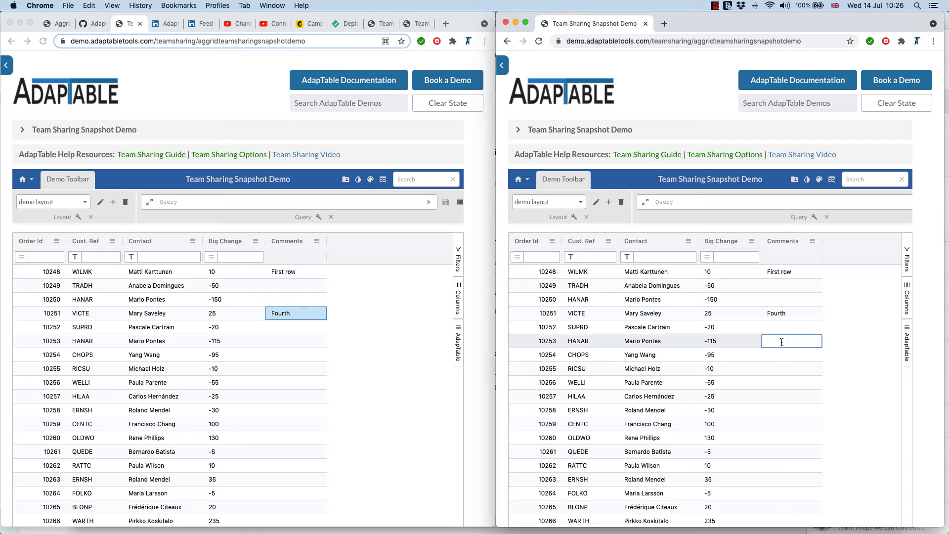
pyautogui.write('Sixth')
pyautogui.press('Return')
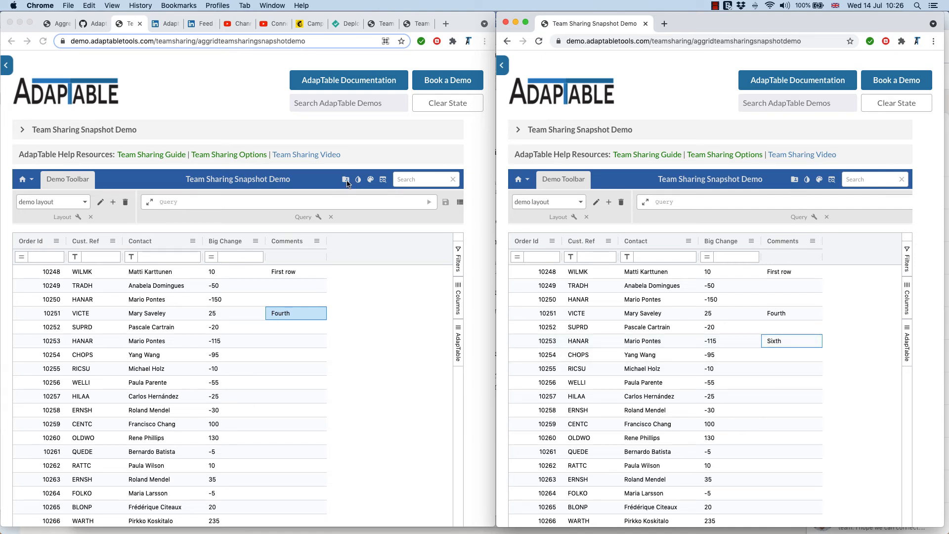
# Import the latest revision of the shared Comments Free Text Column into the first window, overwriting its existing config
pyautogui.click(347, 182)
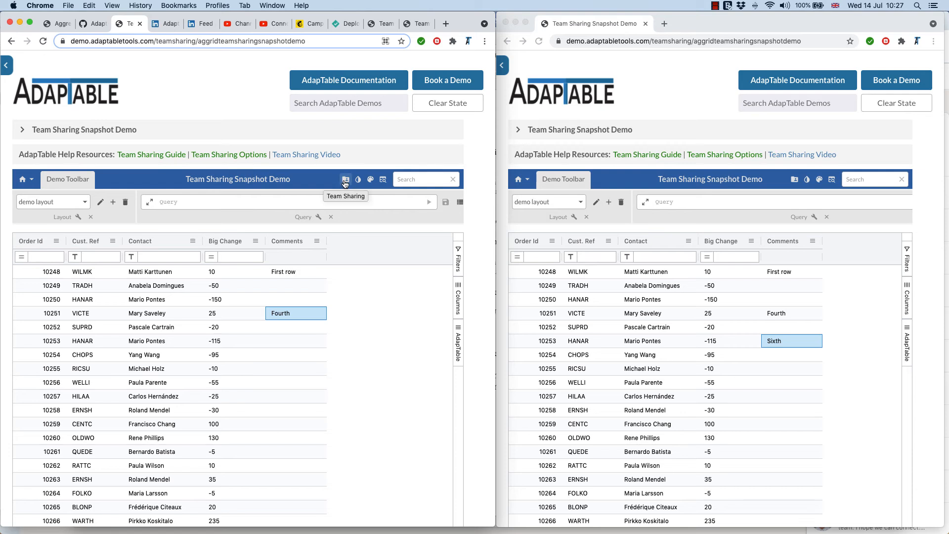
pyautogui.click(345, 180)
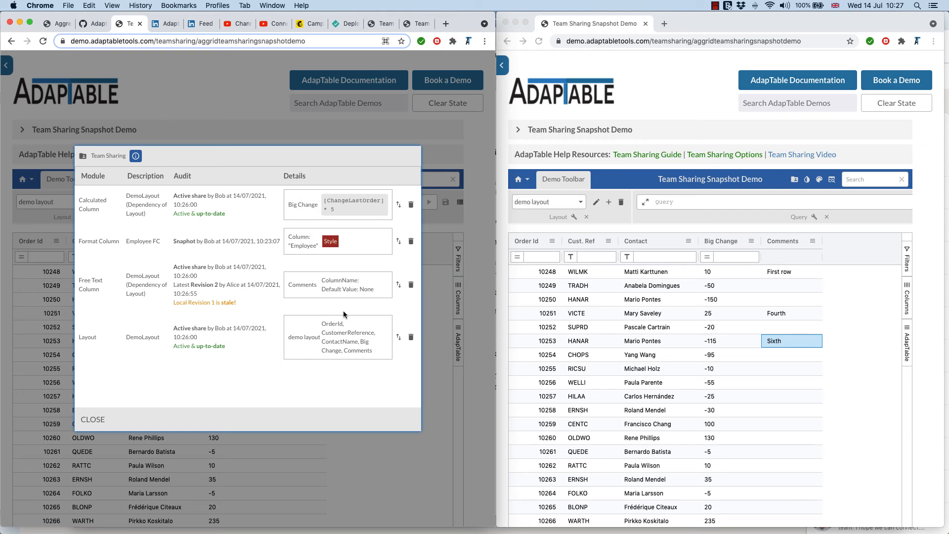
pyautogui.click(399, 285)
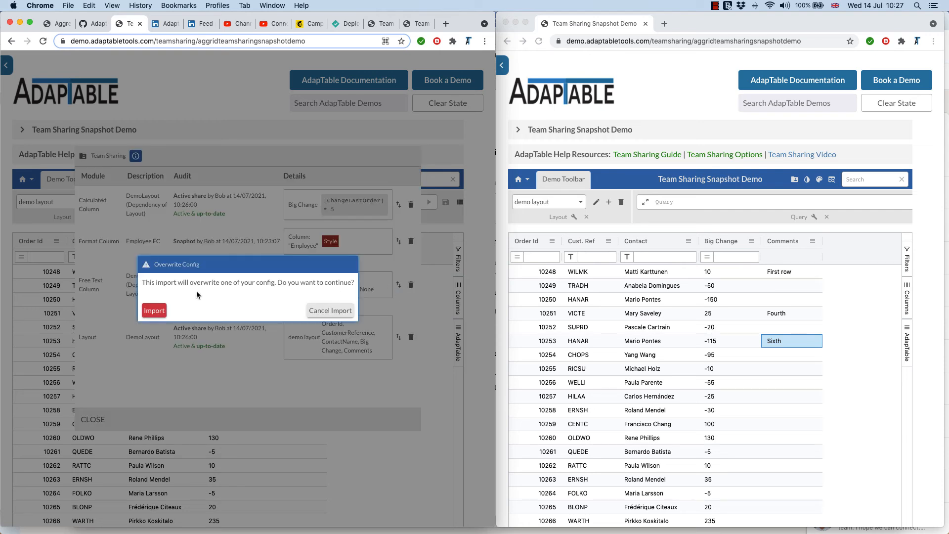
pyautogui.click(157, 312)
pyautogui.click(408, 495)
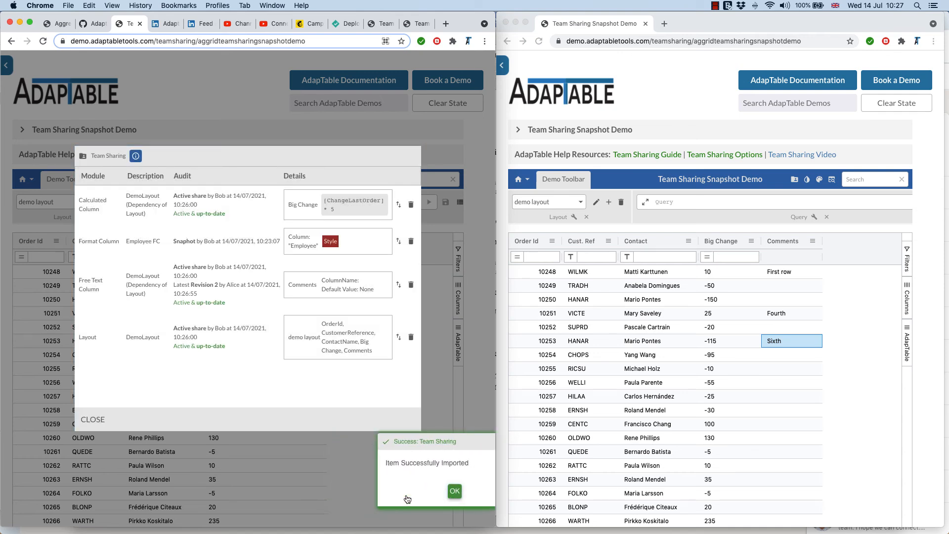
pyautogui.click(92, 419)
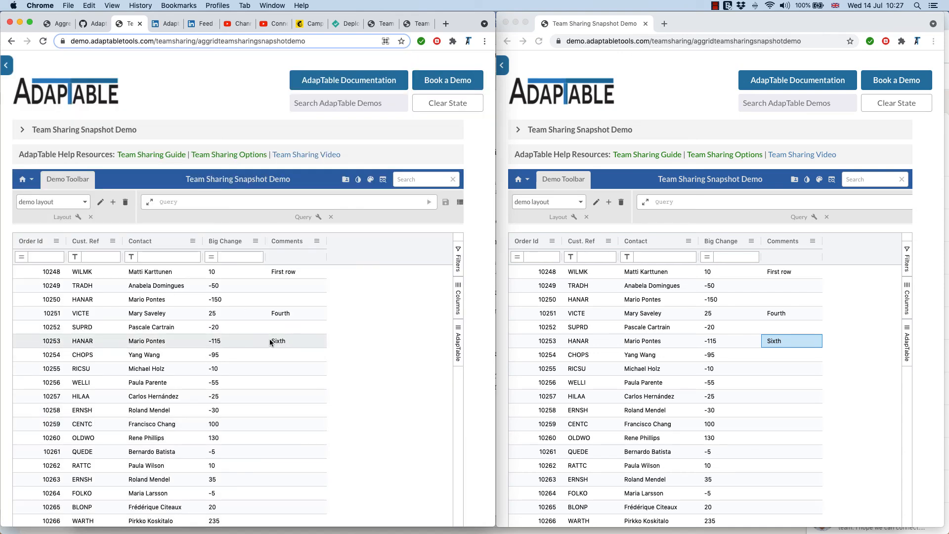